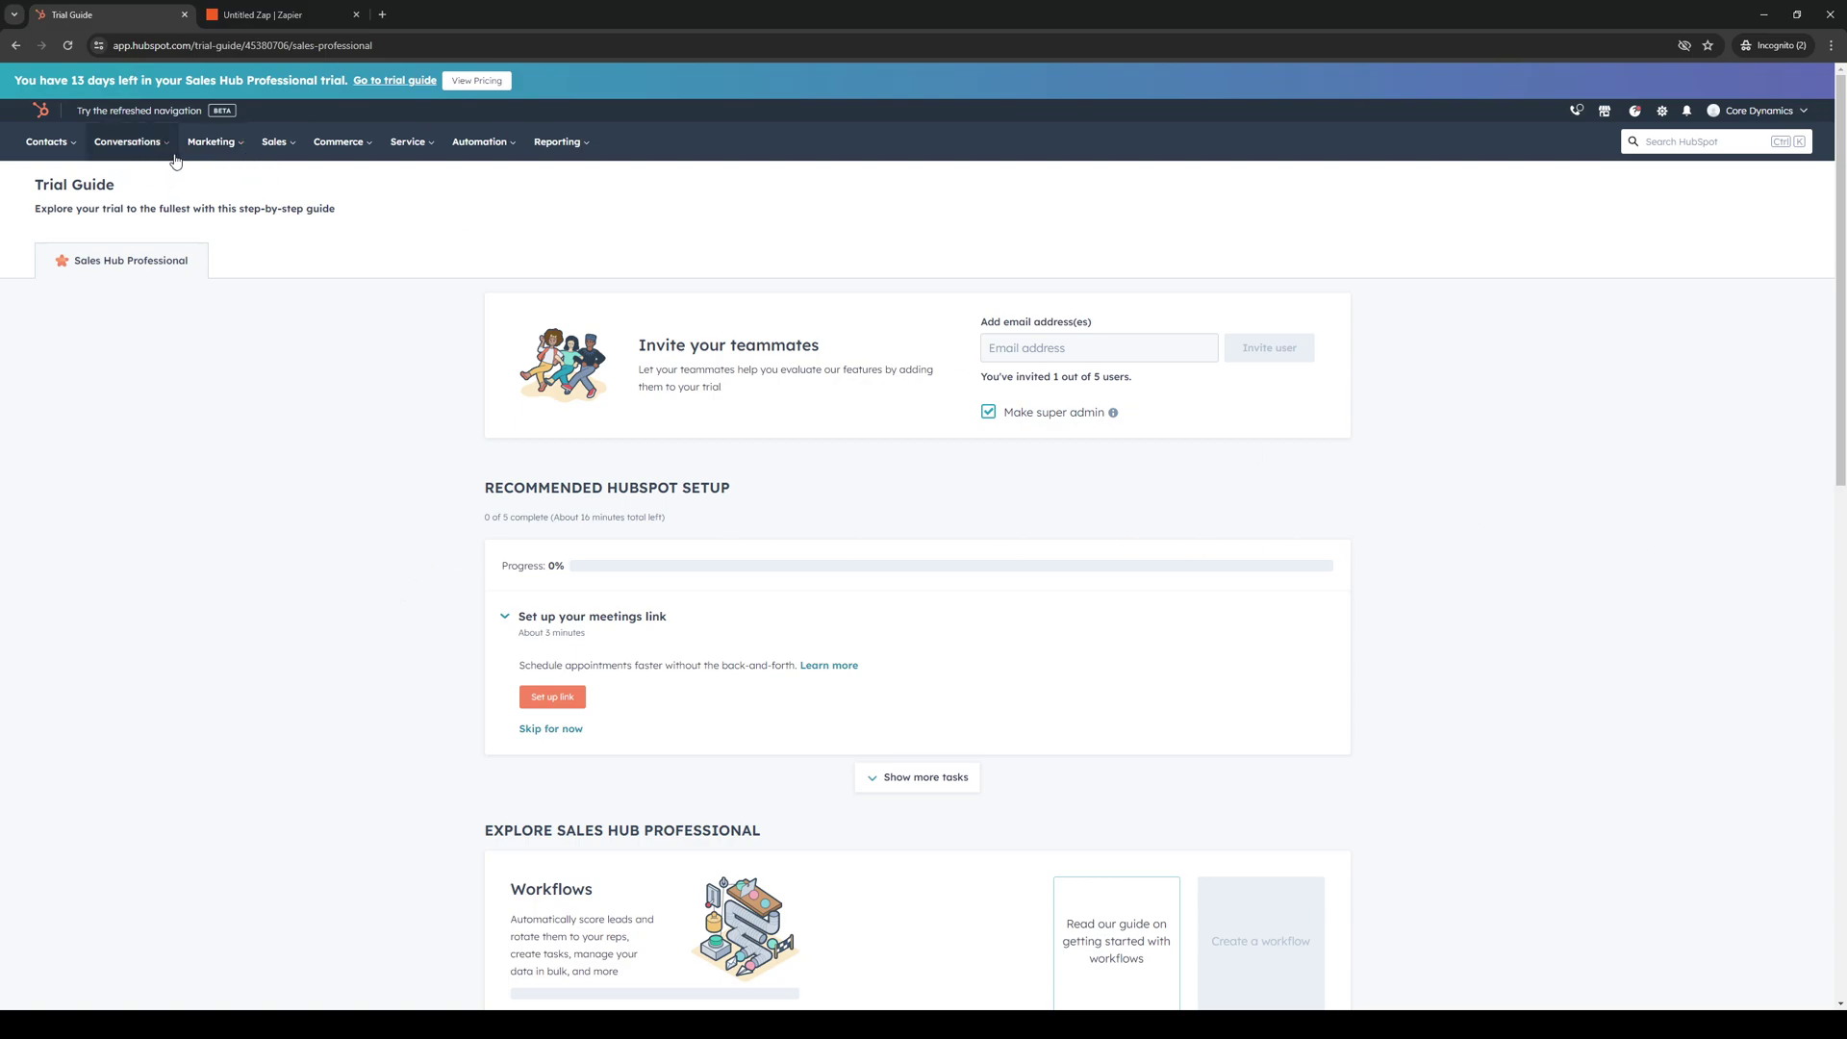
# Go to Marketing > Email and open the 'New email' draft.
pyautogui.click(233, 149)
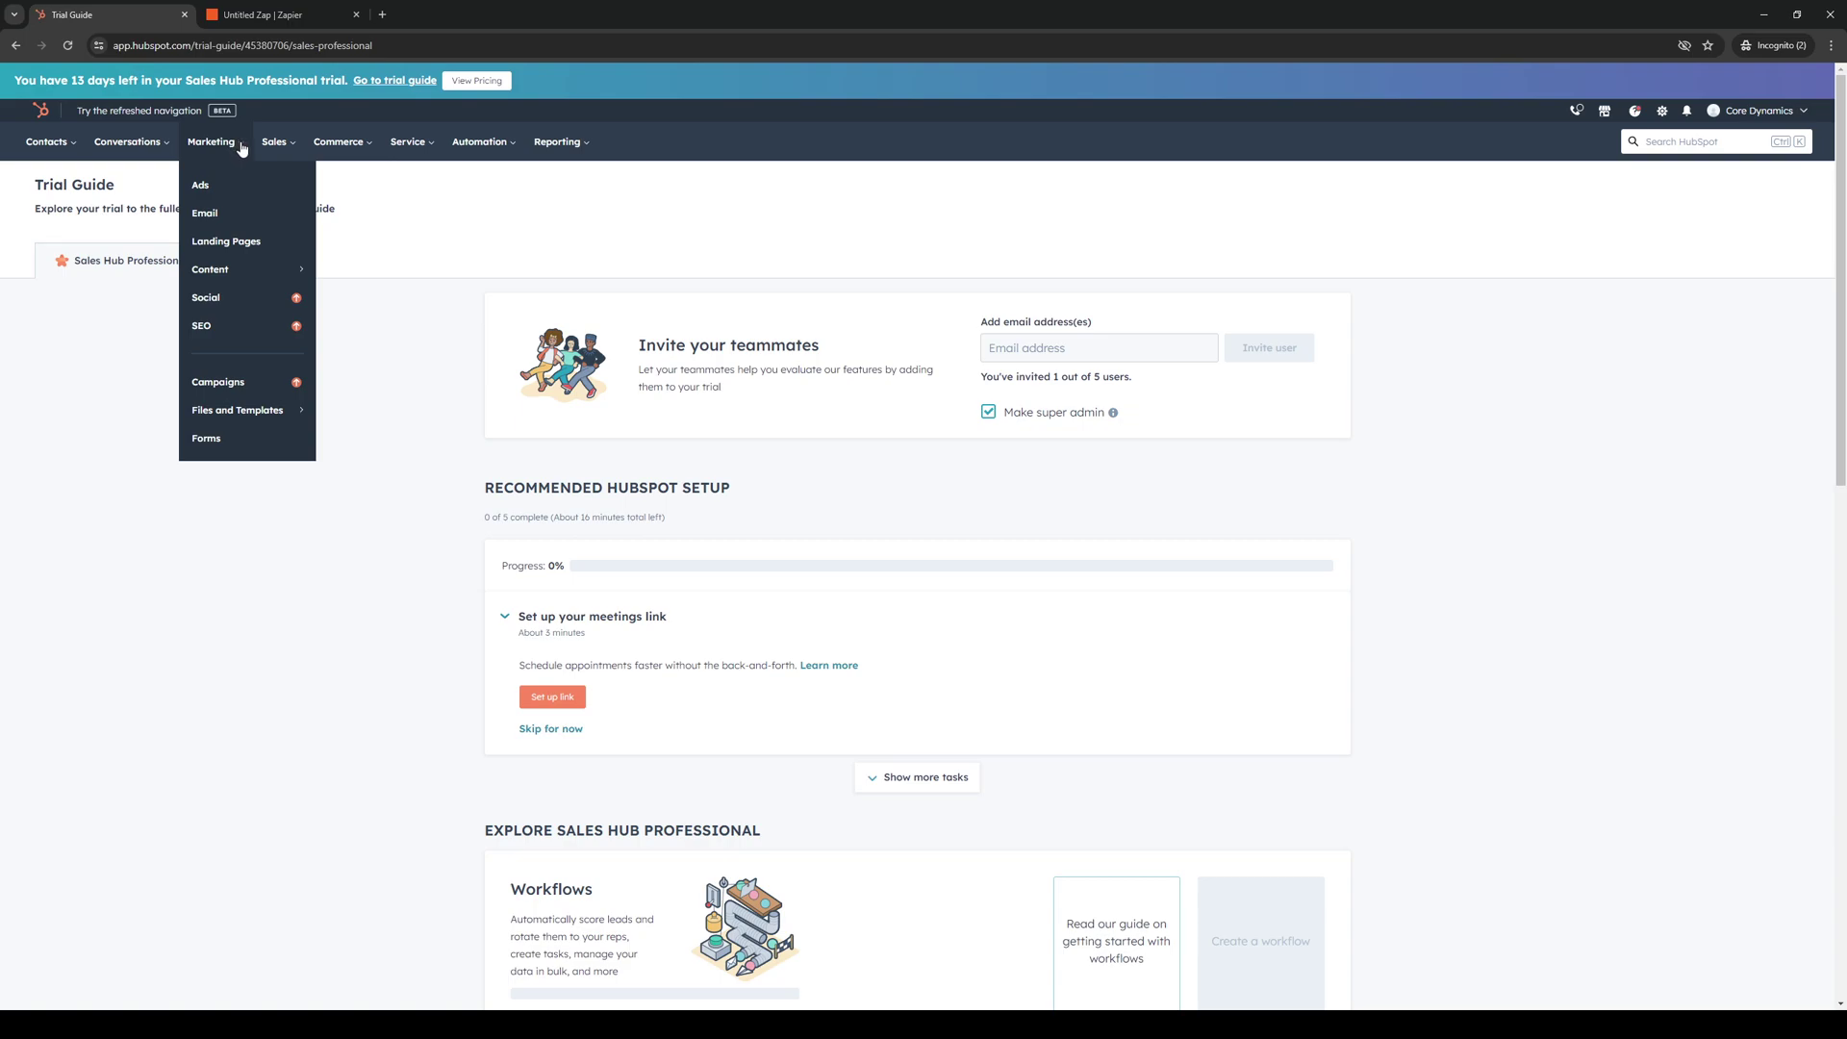
pyautogui.moveTo(261, 273)
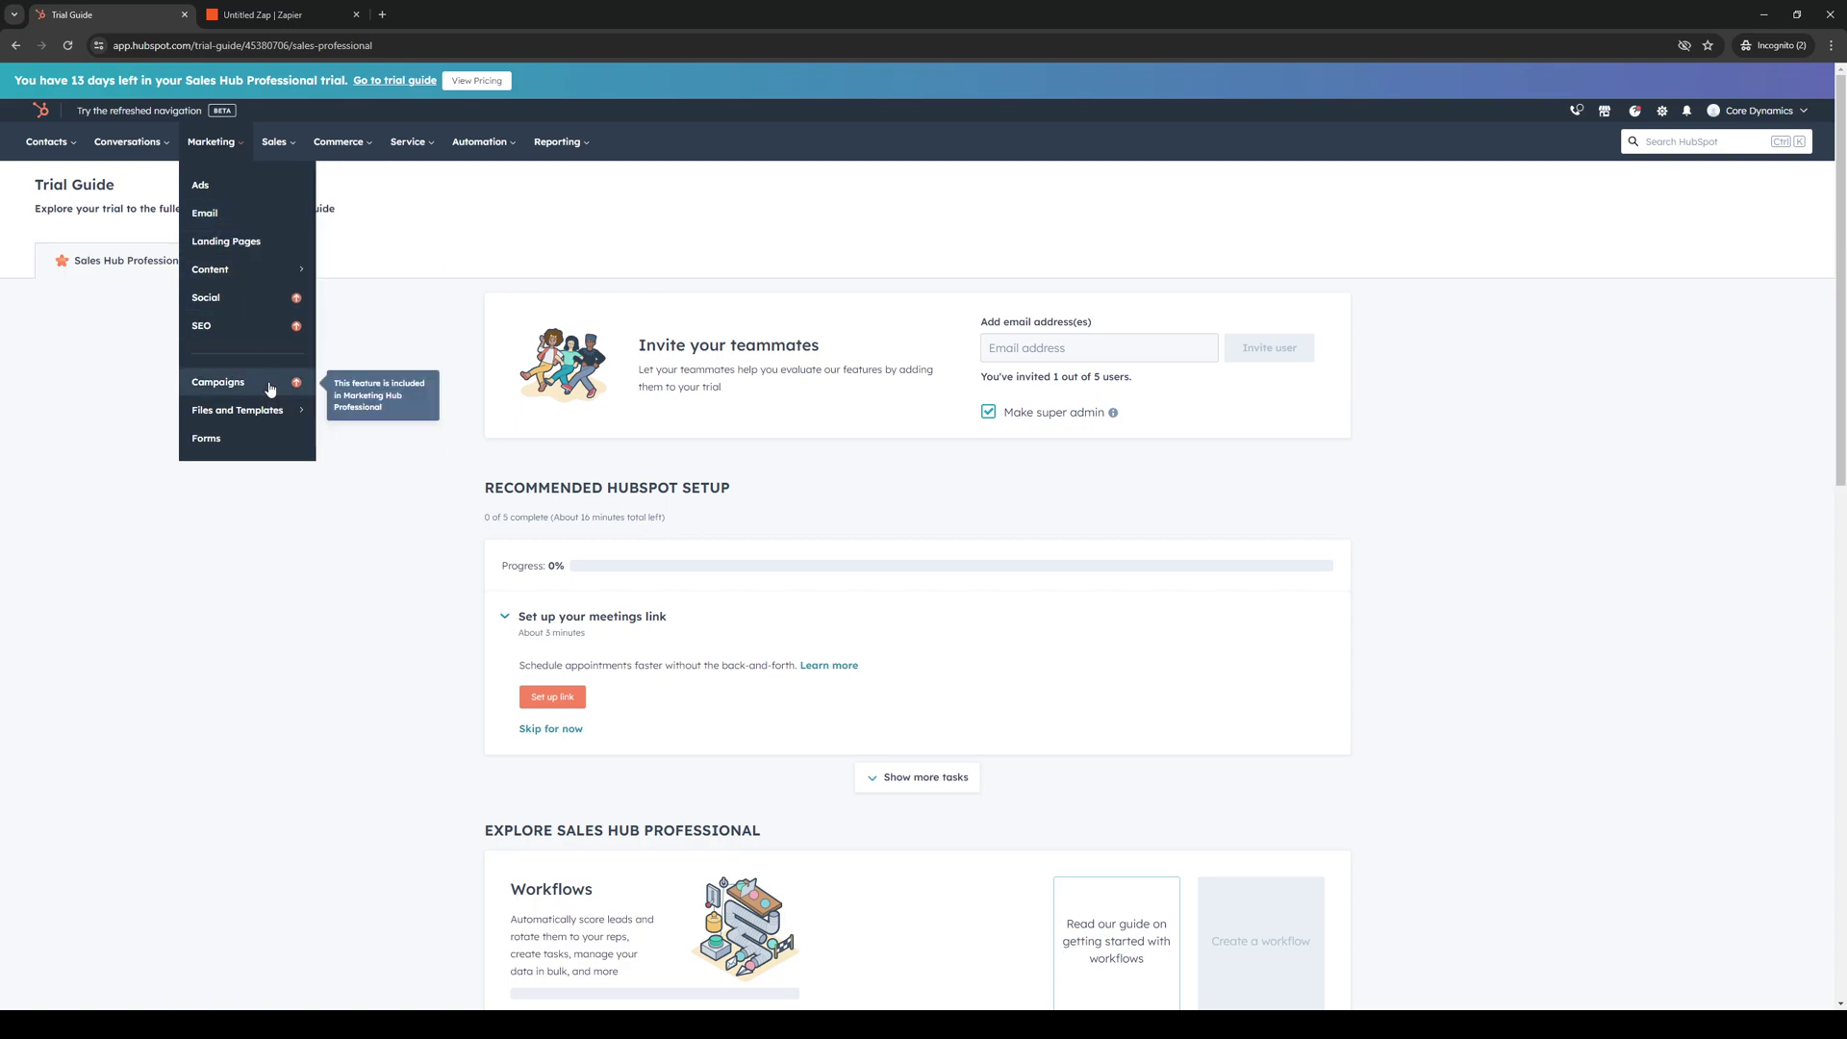
pyautogui.moveTo(272, 412)
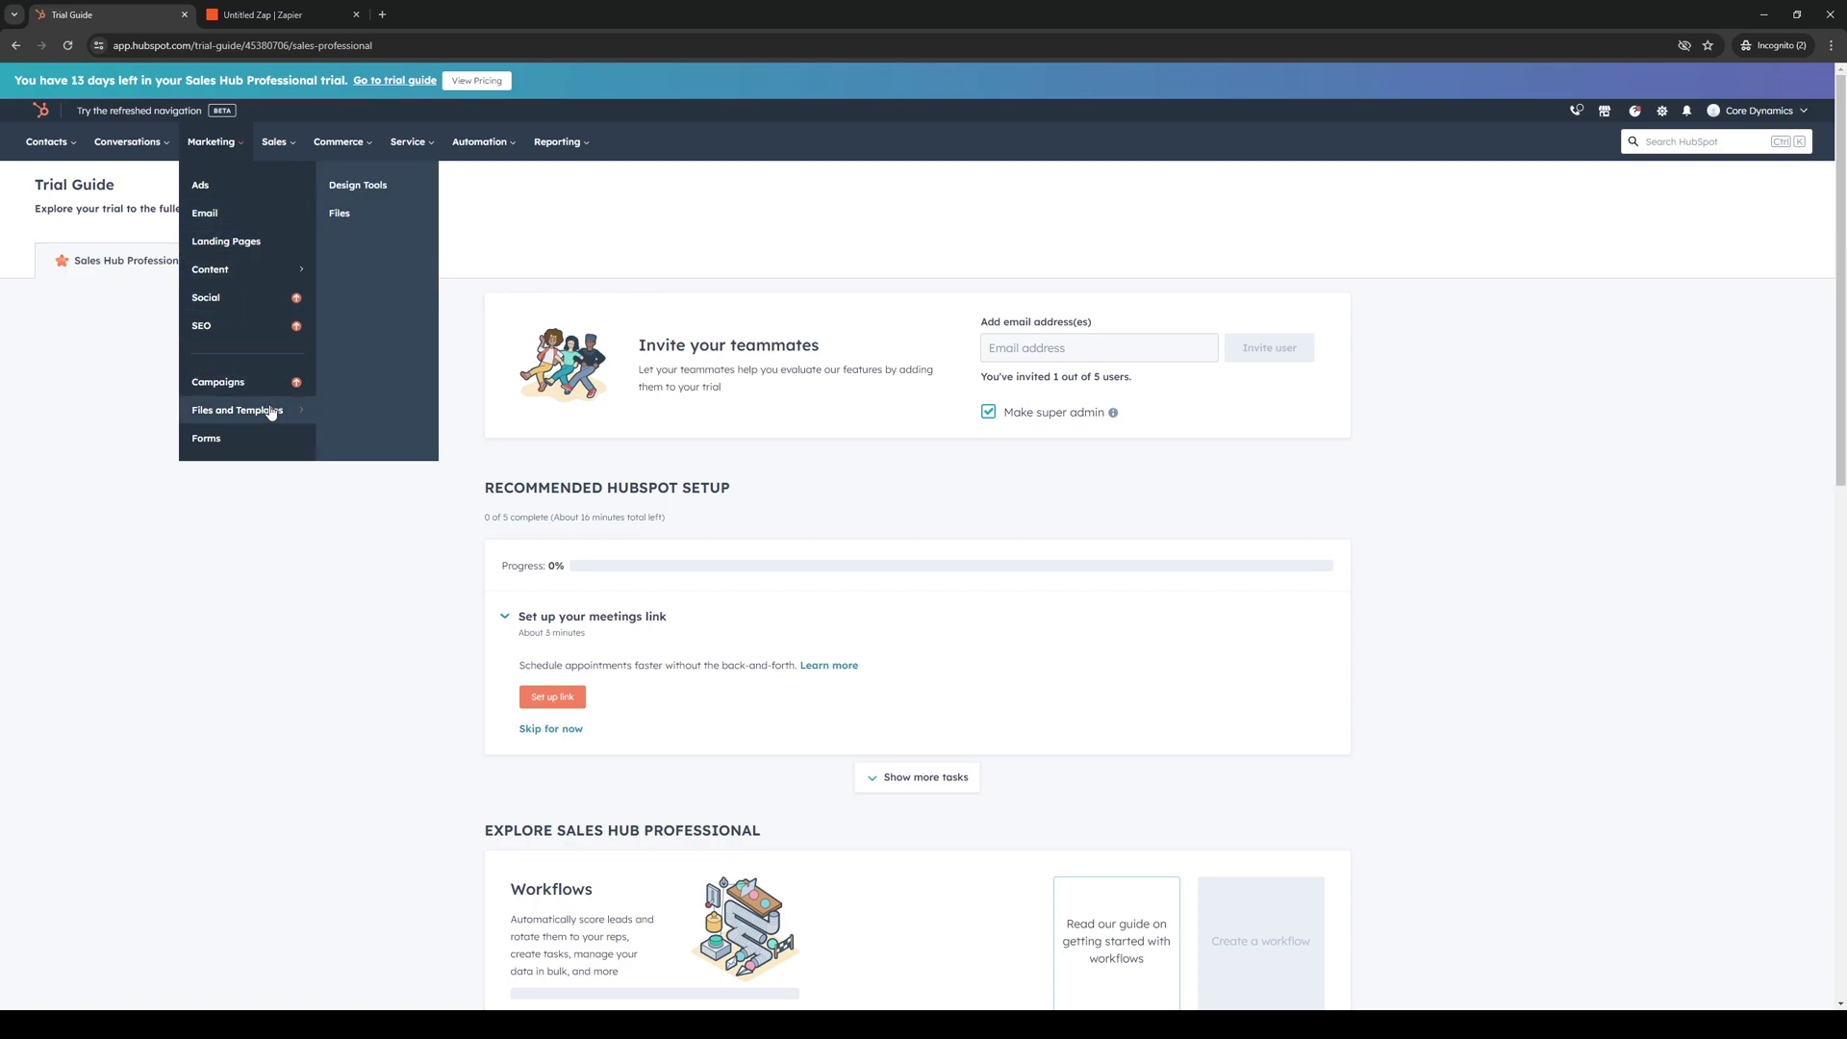
pyautogui.click(240, 223)
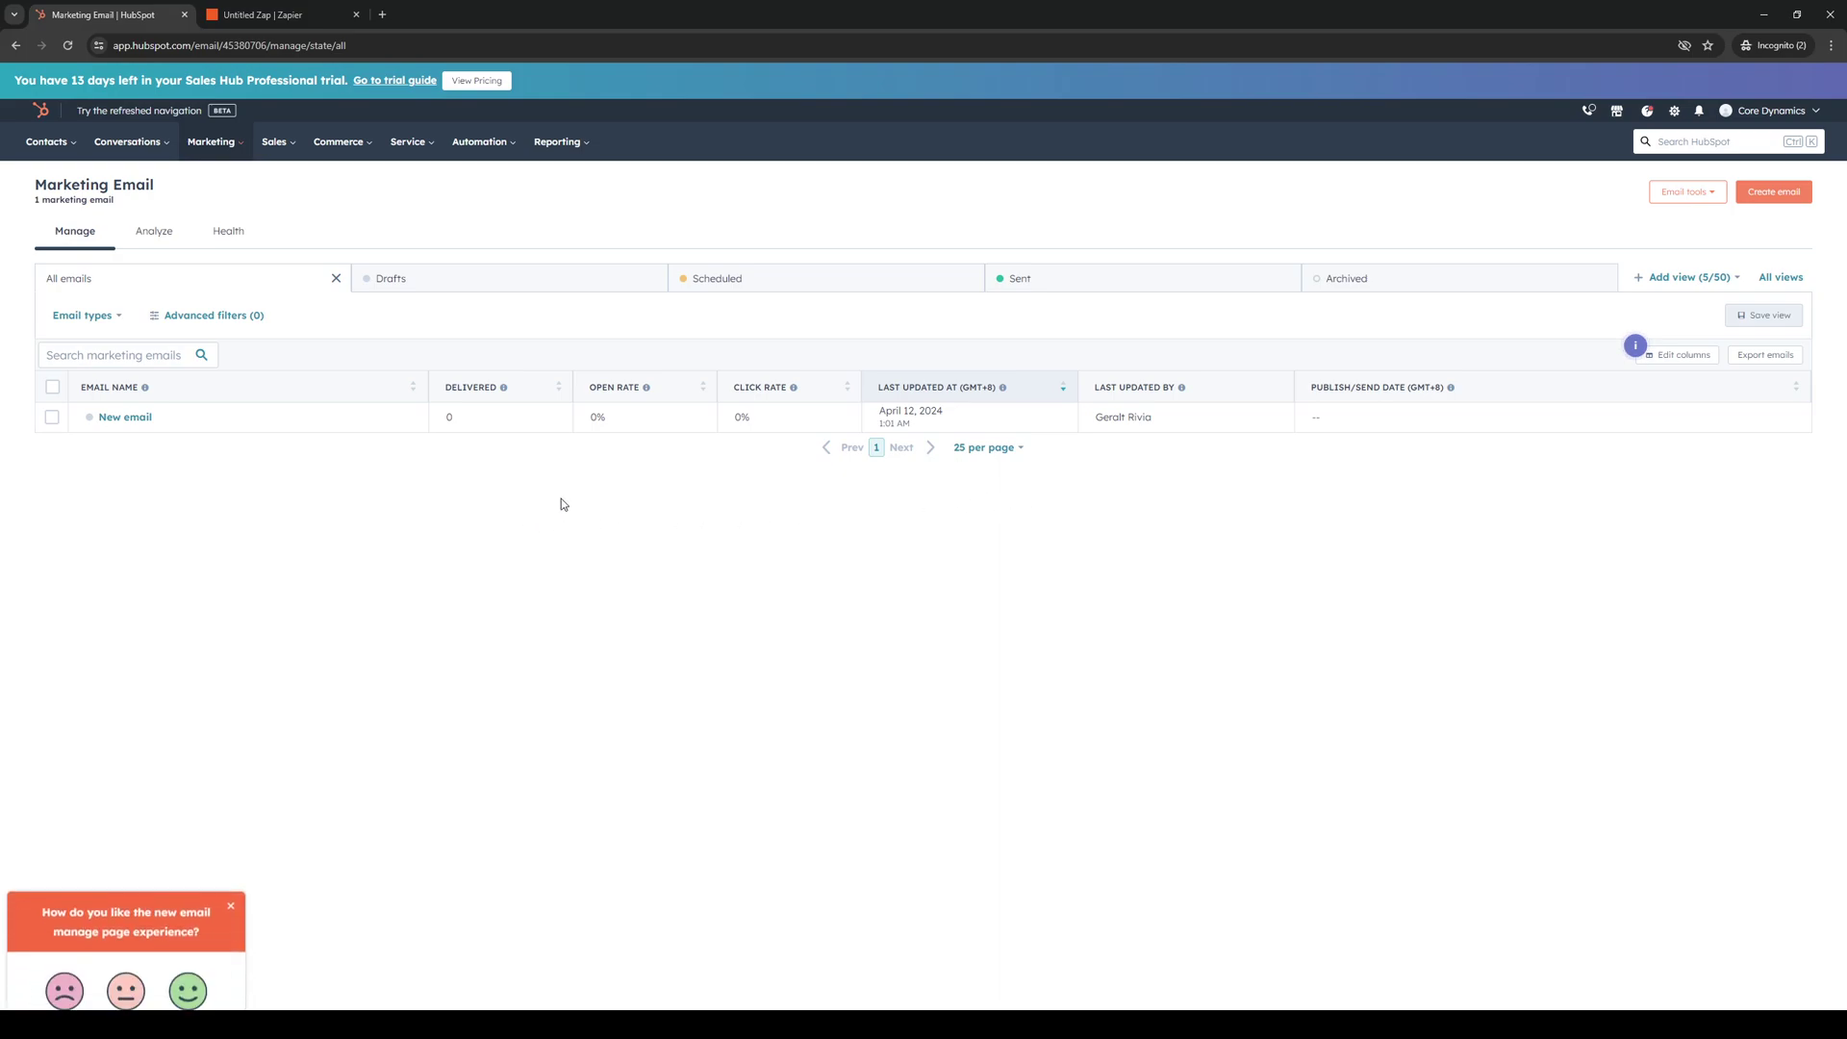
pyautogui.click(125, 420)
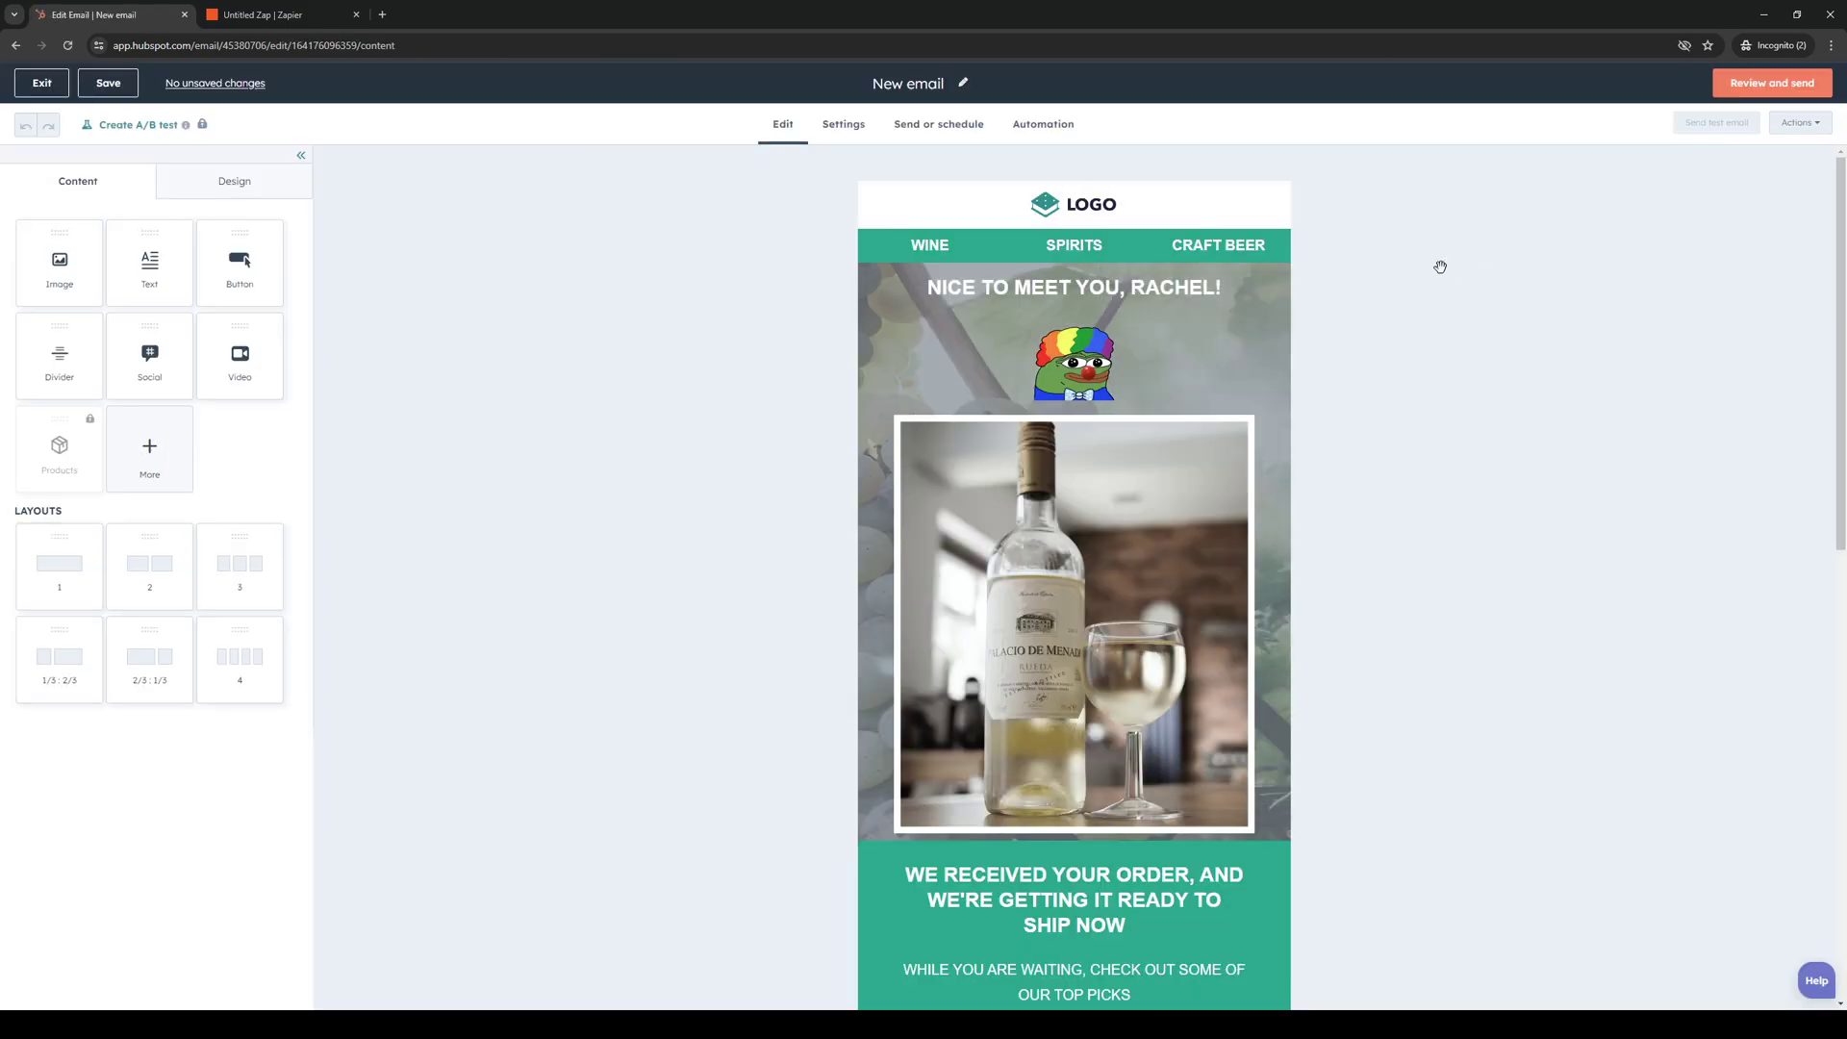
# Open the Review and send summary to see which required fields the draft still lacks.
pyautogui.click(1768, 85)
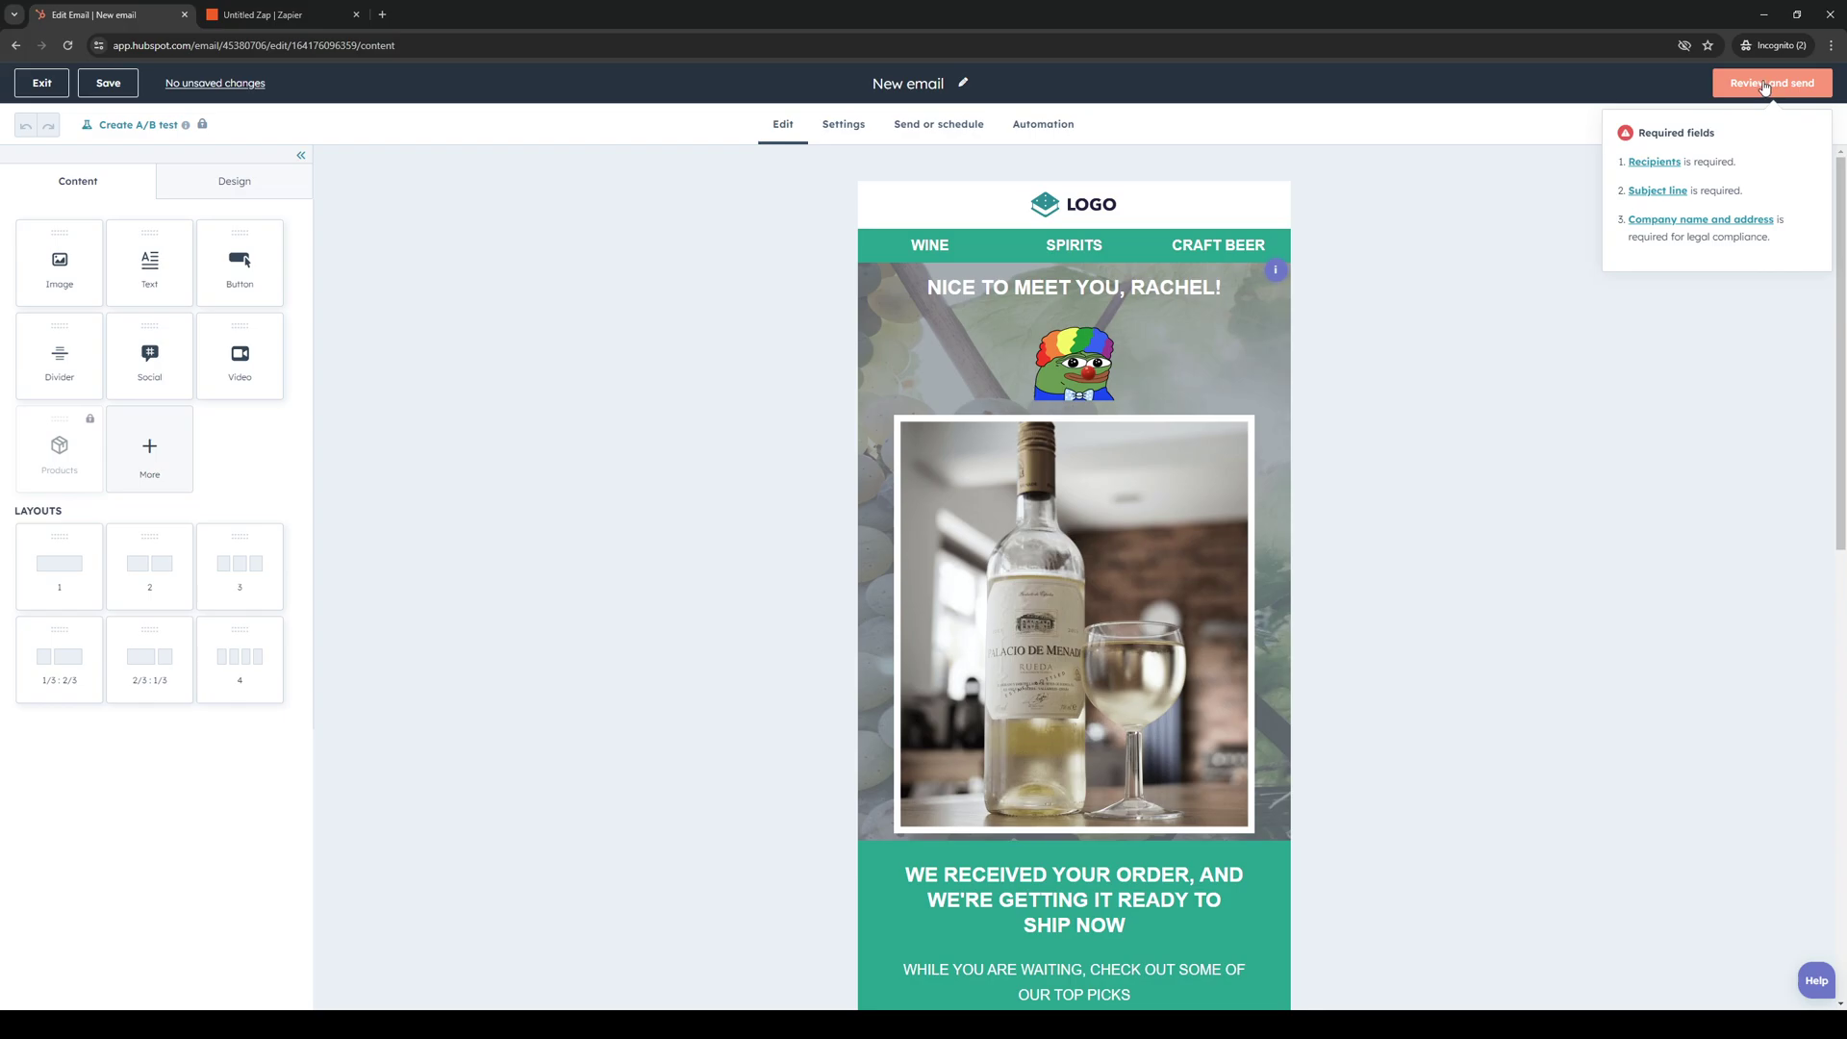
pyautogui.click(1765, 84)
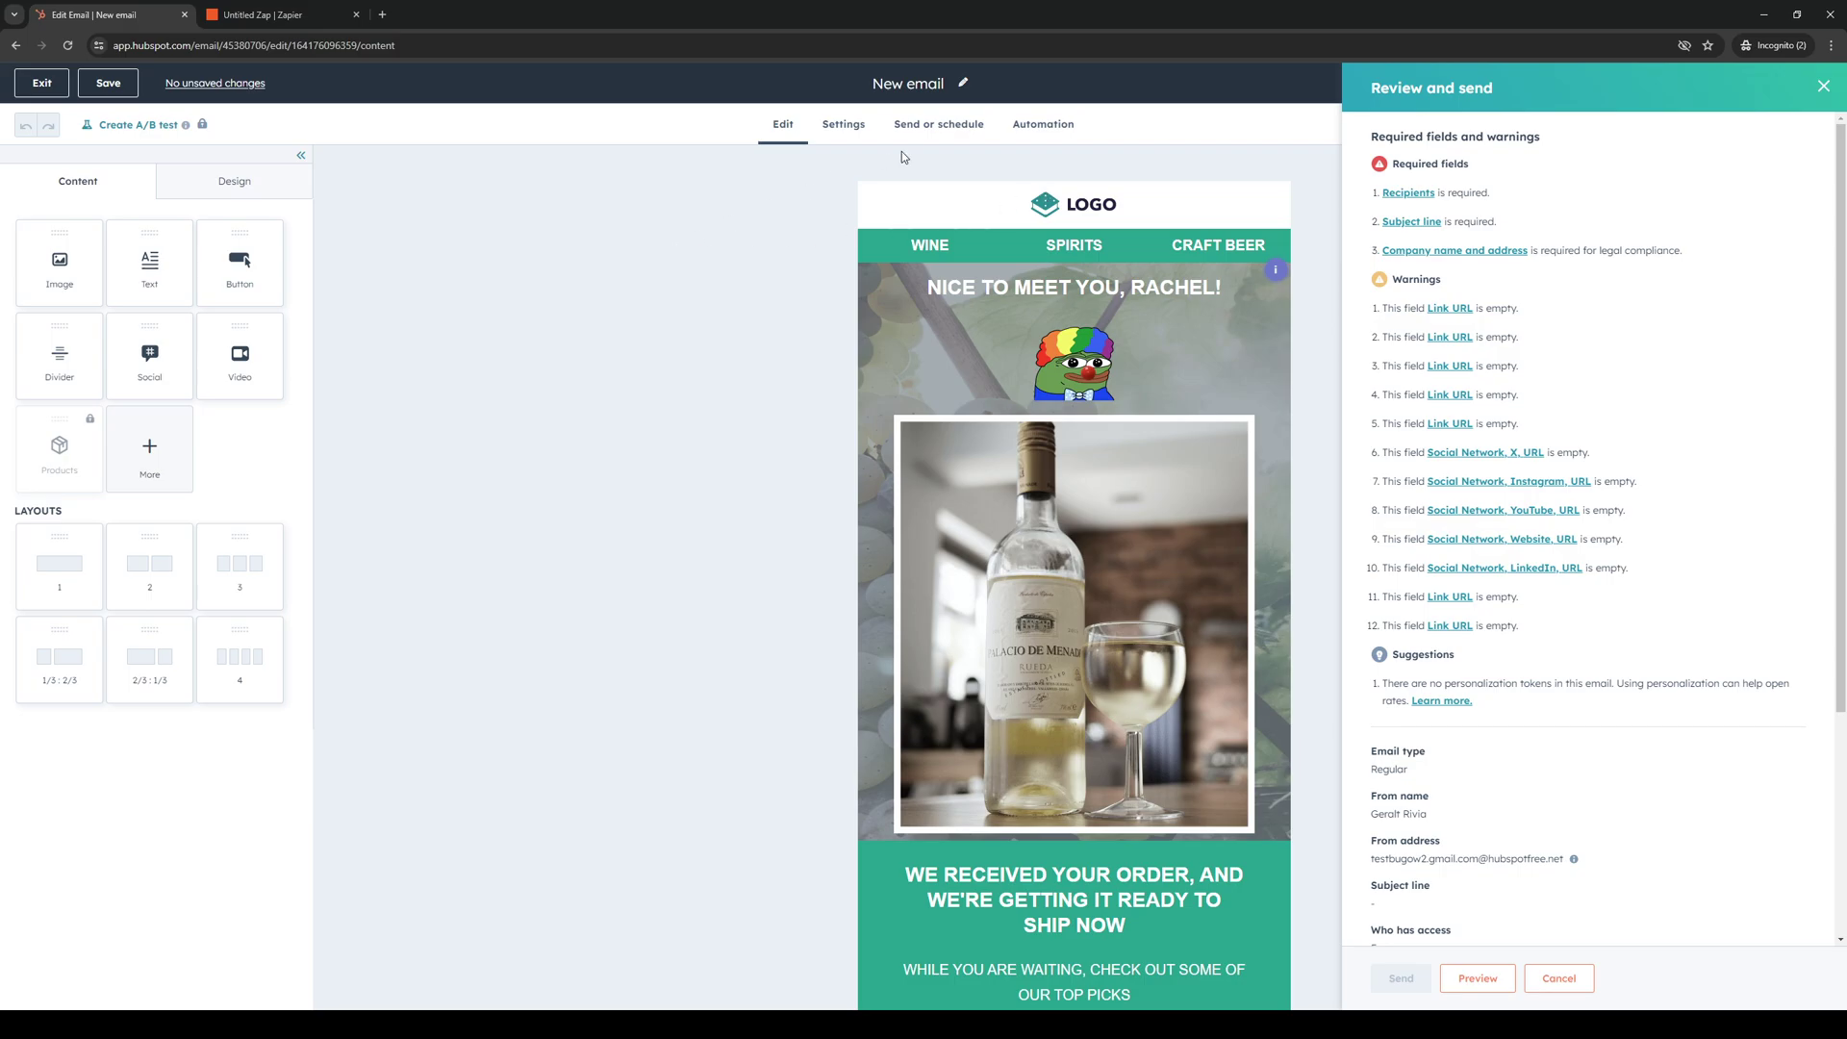
# Add the sample contact to the email's Send to recipients.
pyautogui.click(1398, 194)
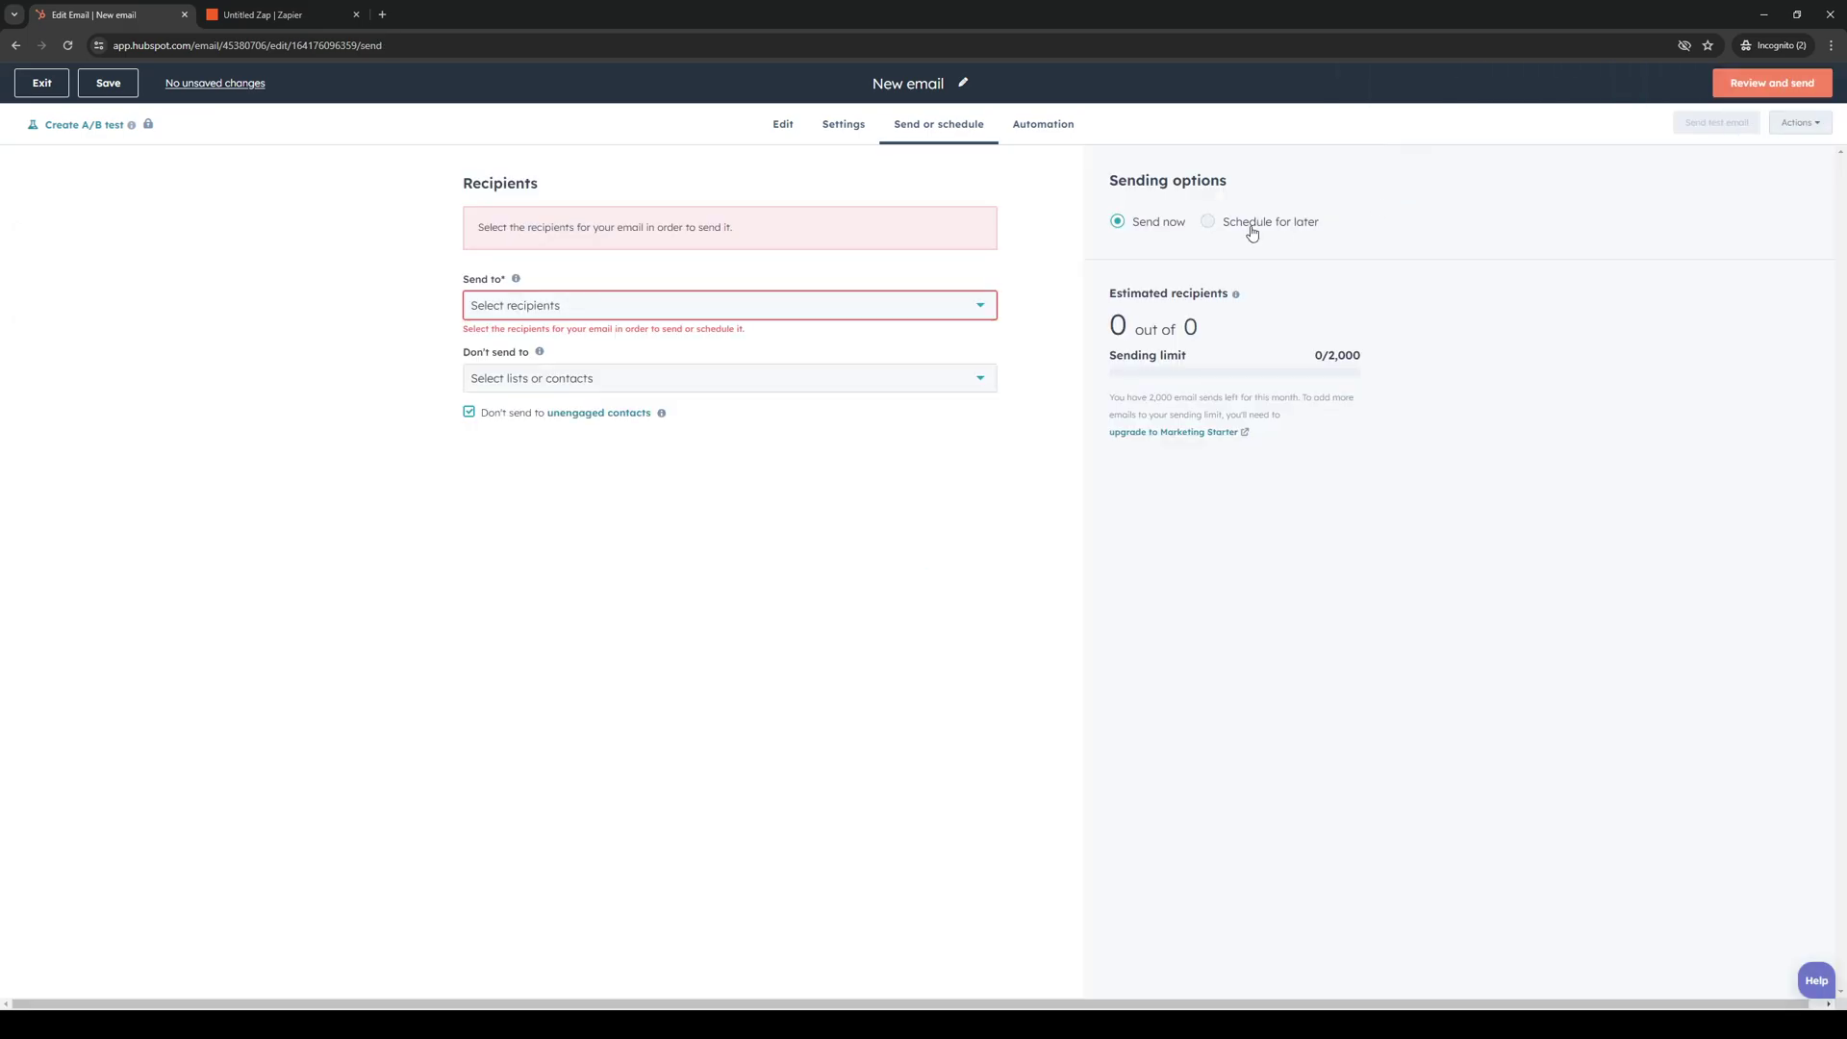
pyautogui.click(669, 306)
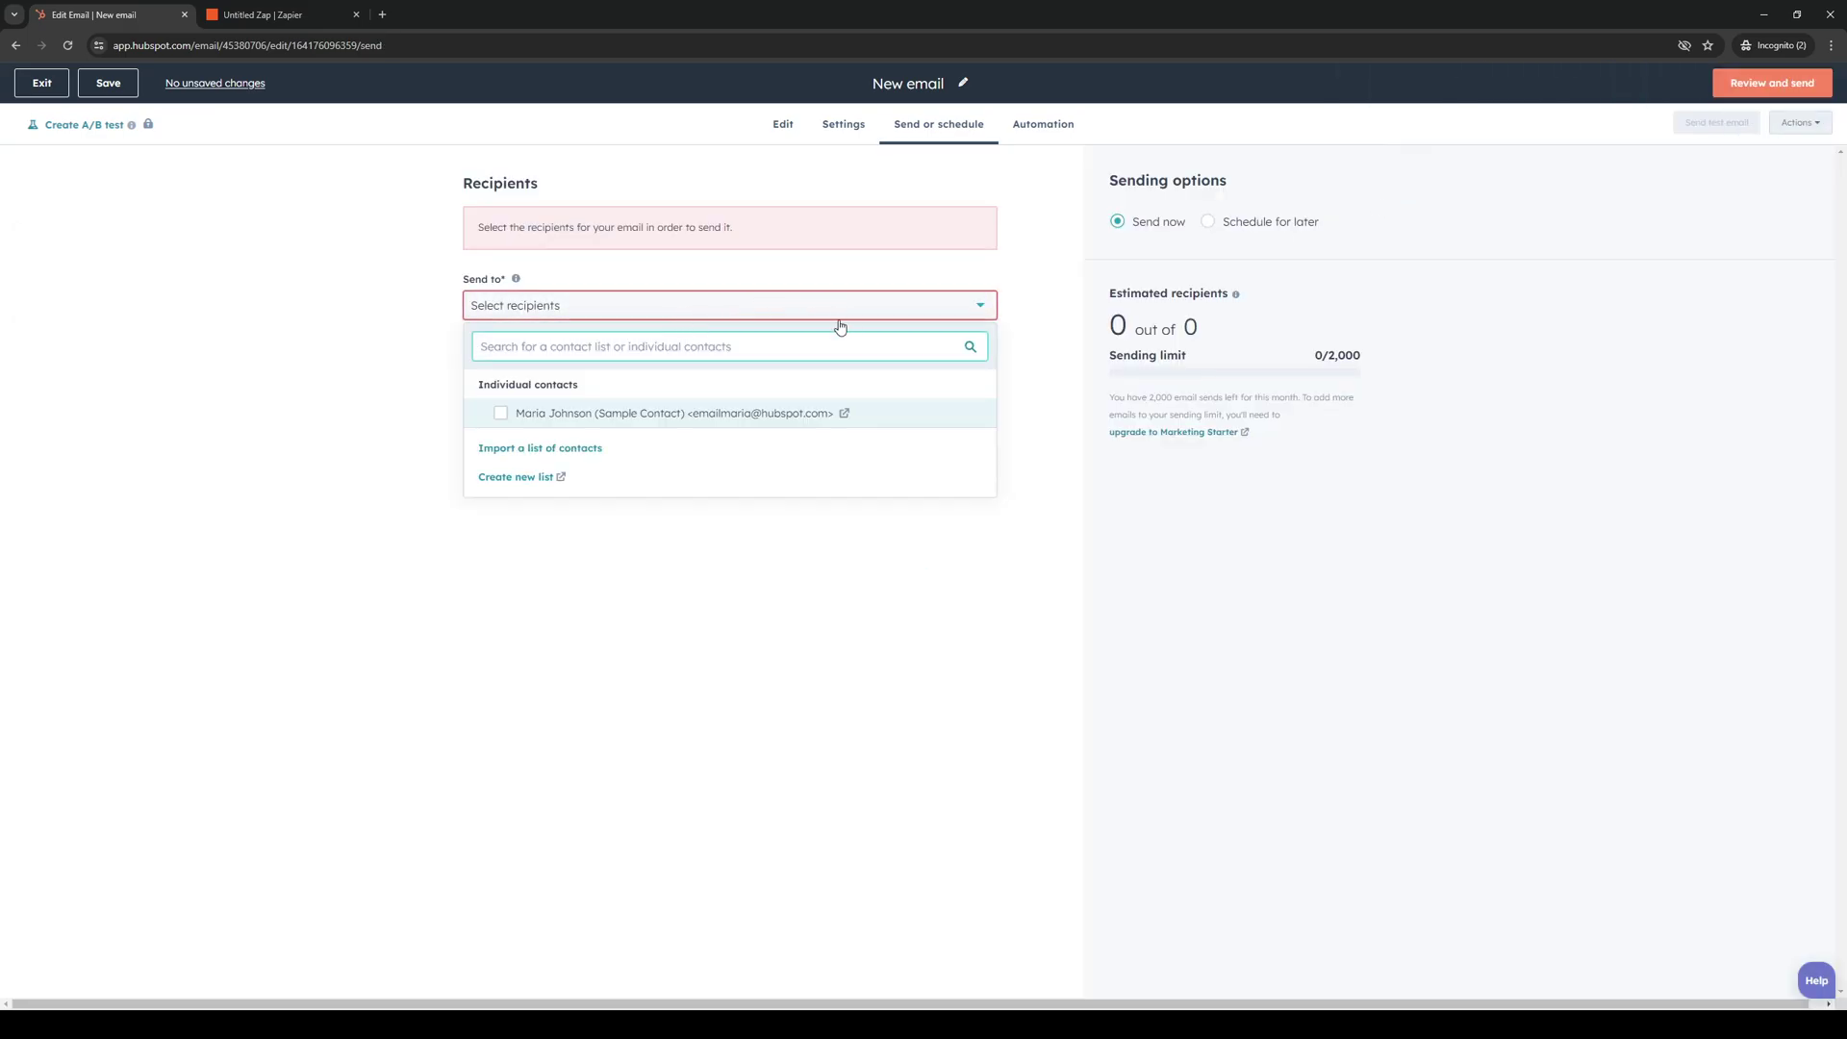
pyautogui.click(500, 413)
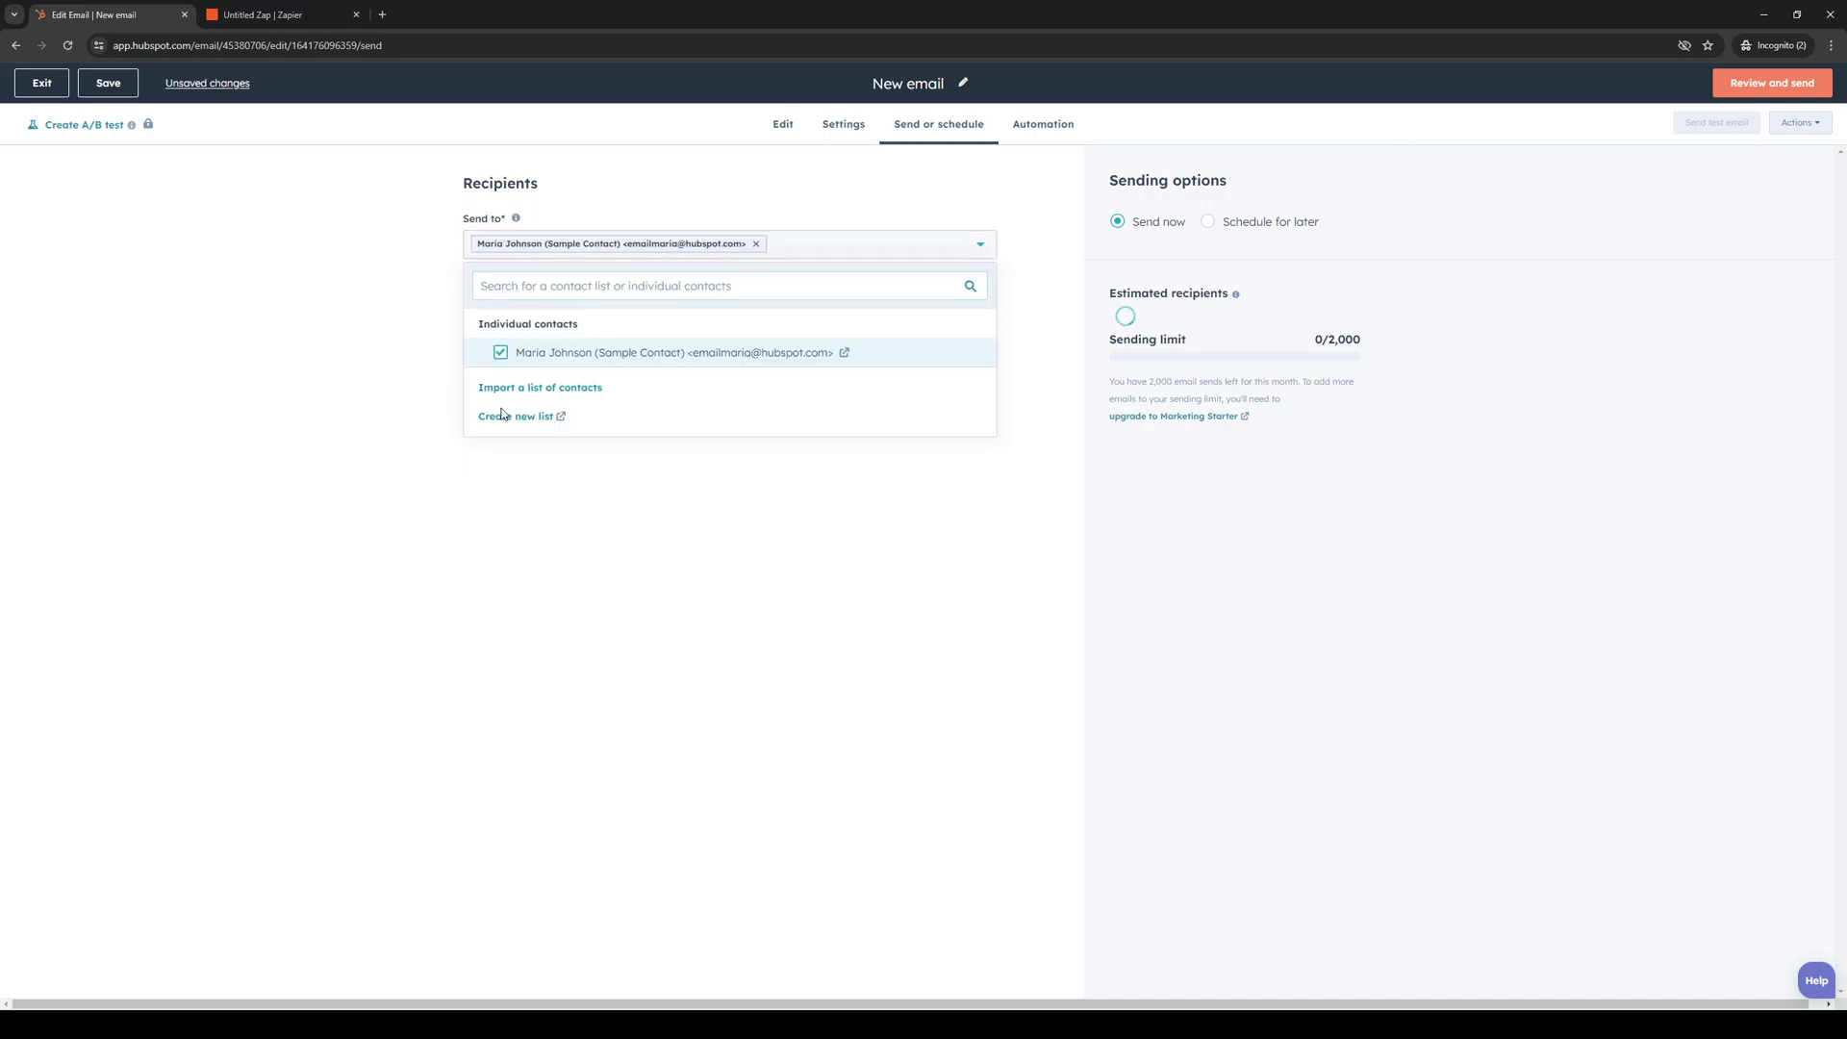
# Search for another contact by e-mail address, then start and cancel a contact import.
pyautogui.click(592, 284)
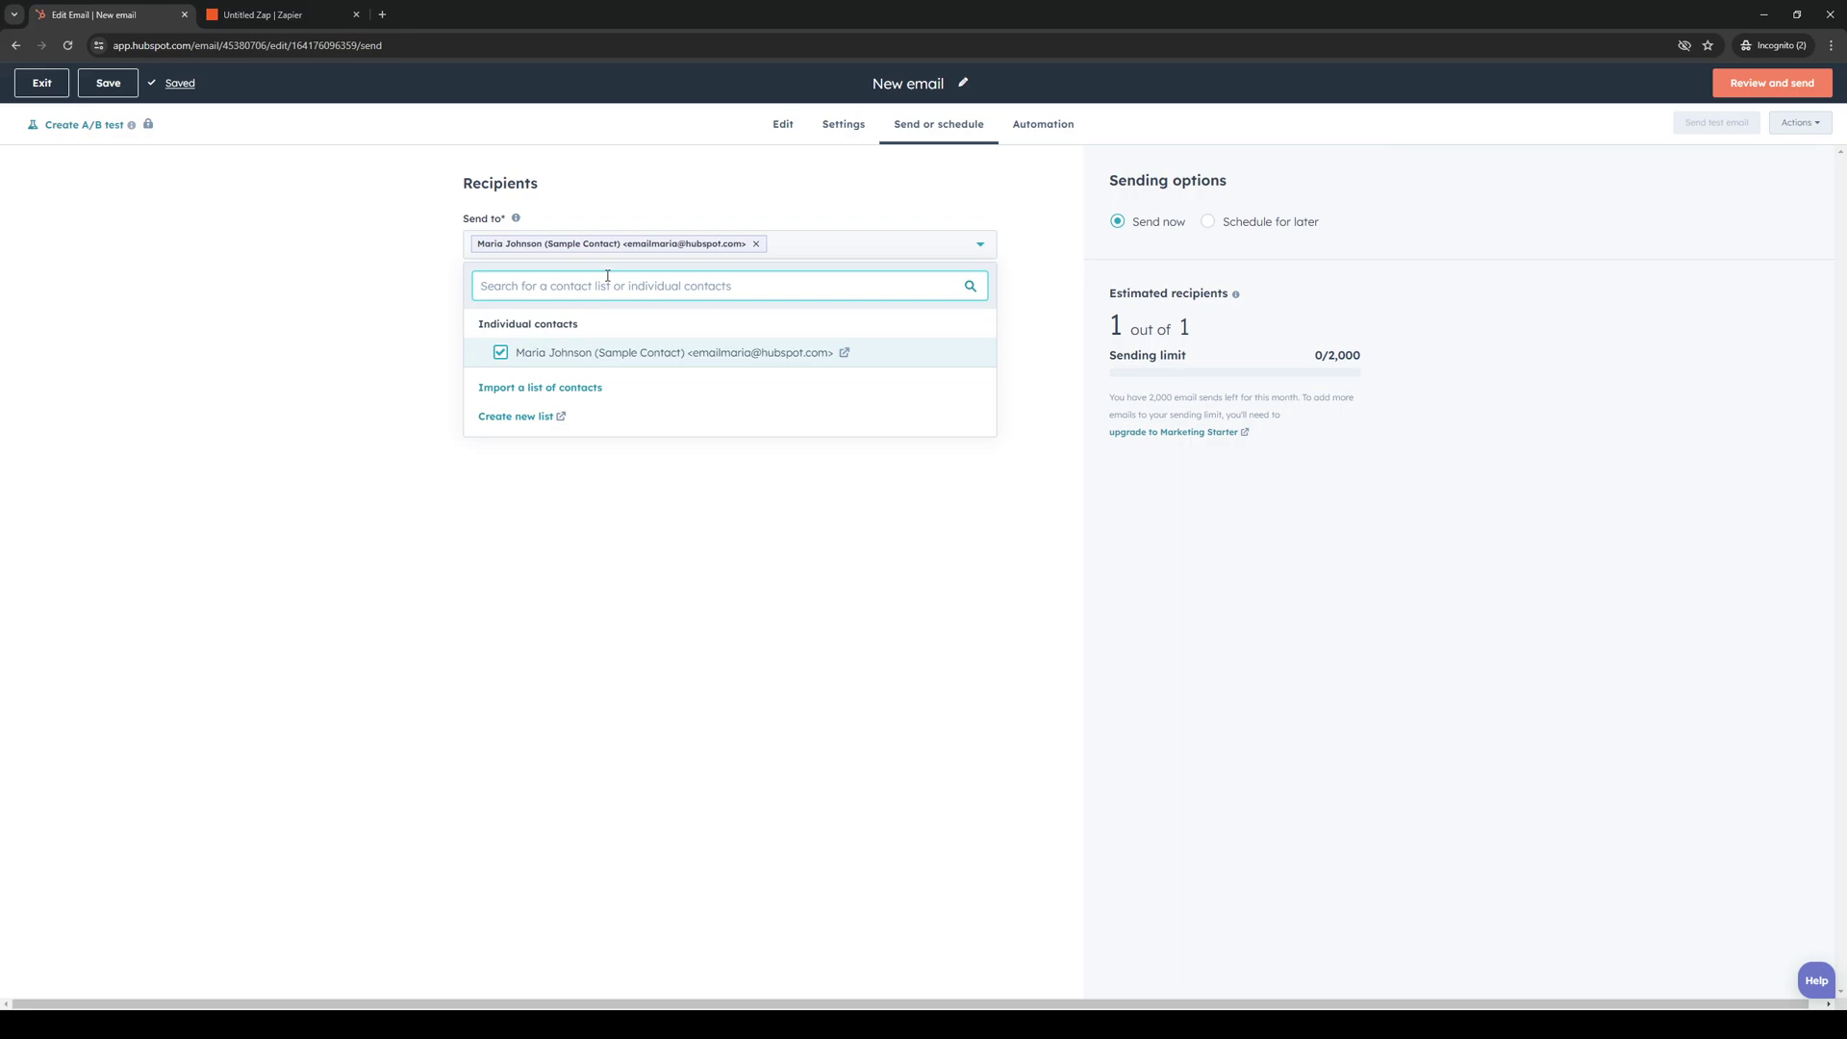
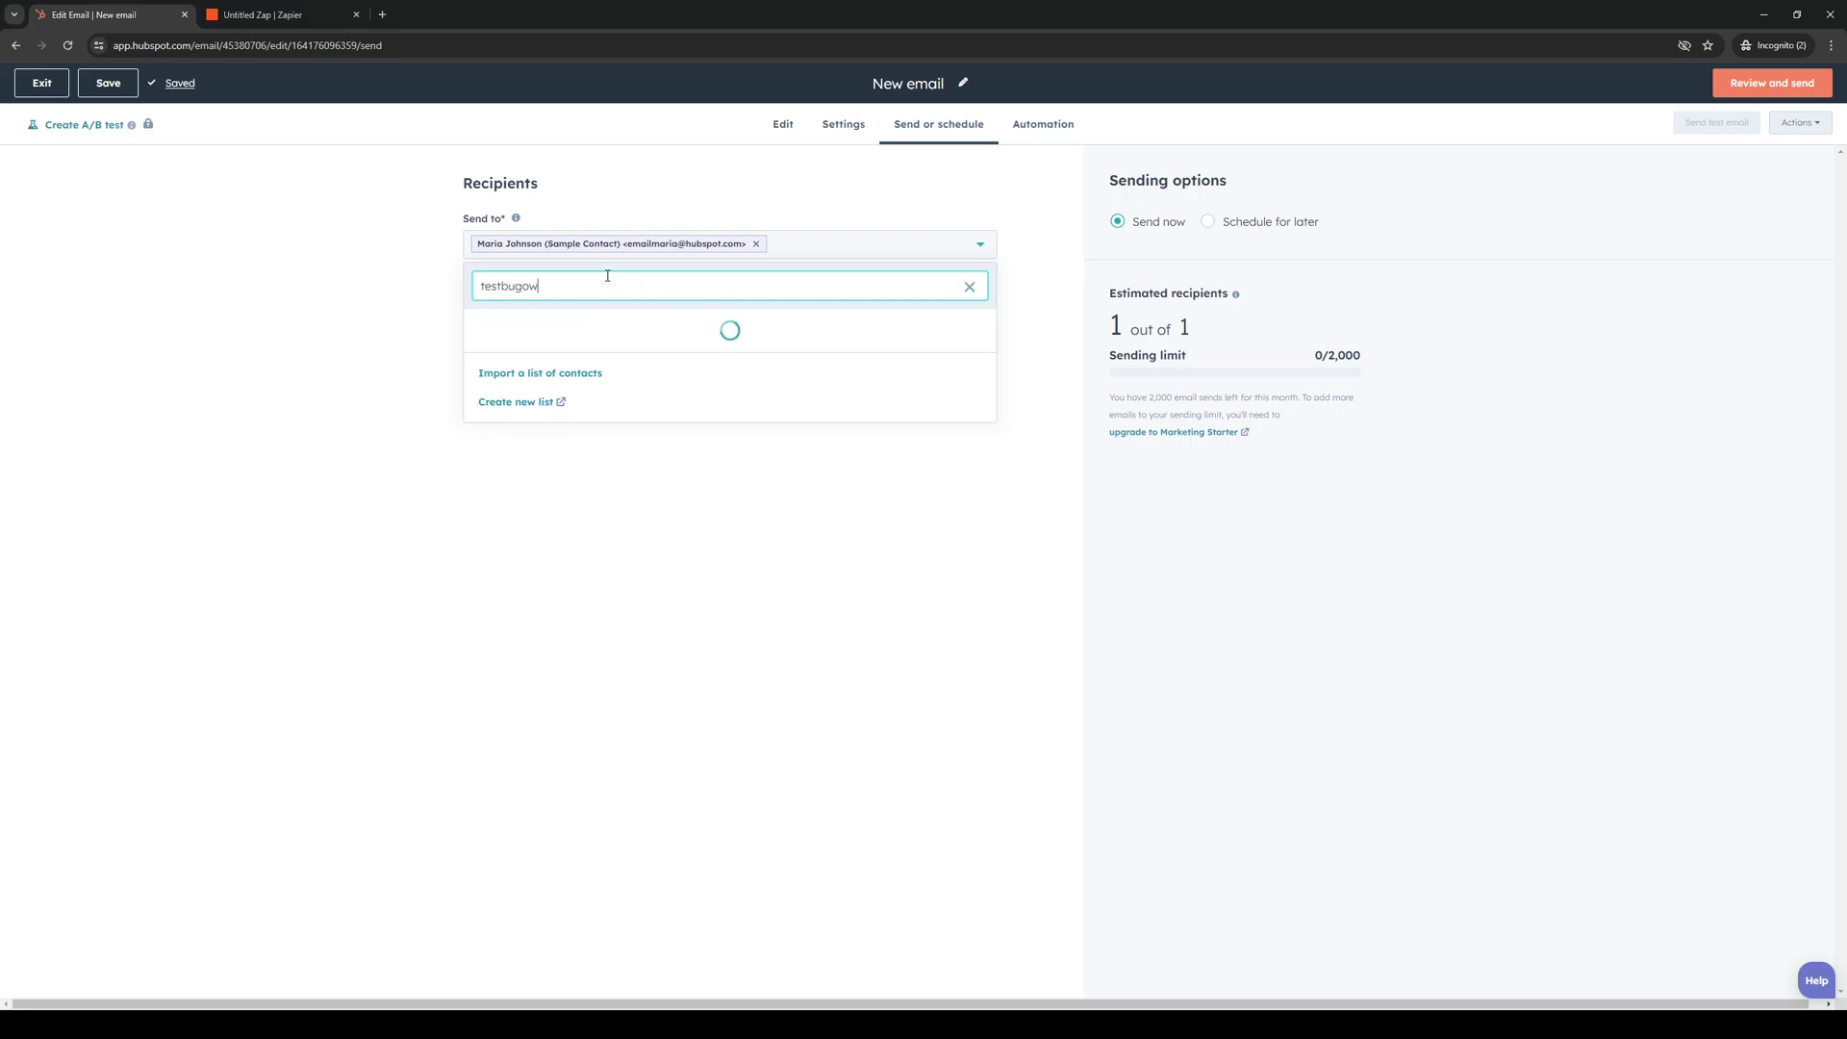
pyautogui.click(377, 390)
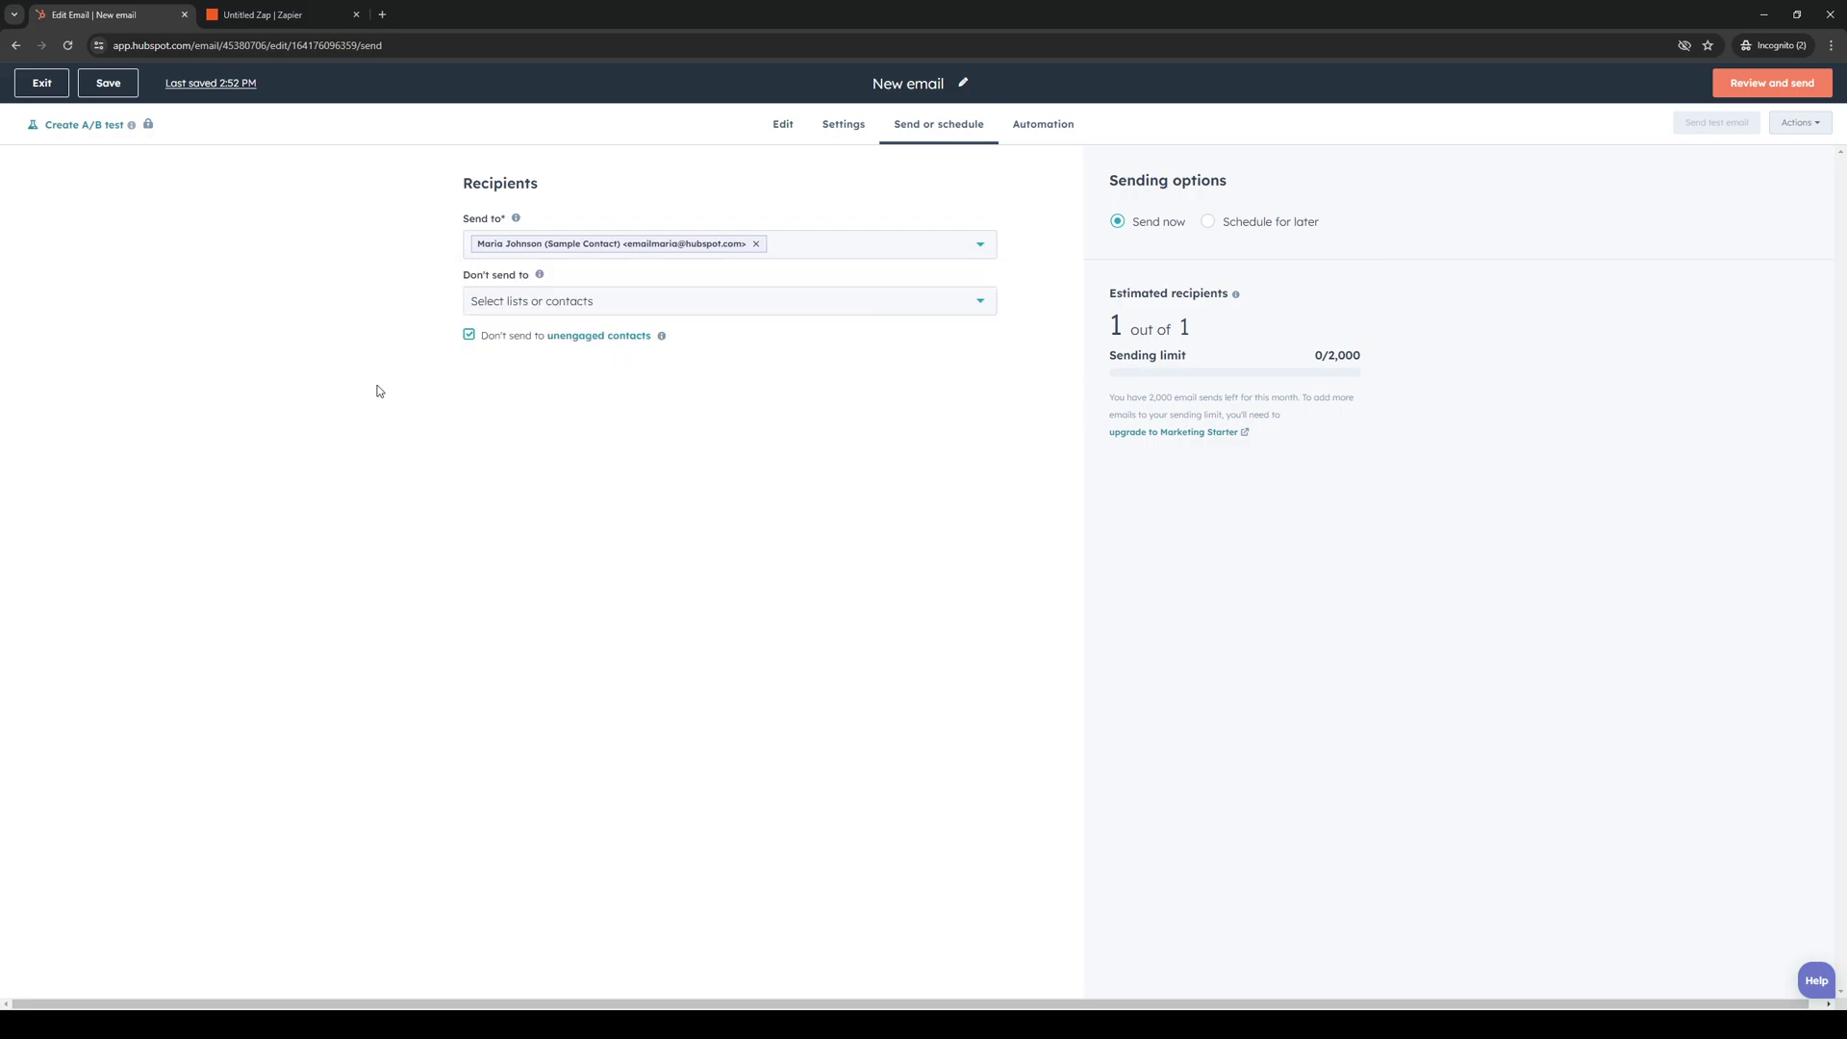
pyautogui.click(811, 253)
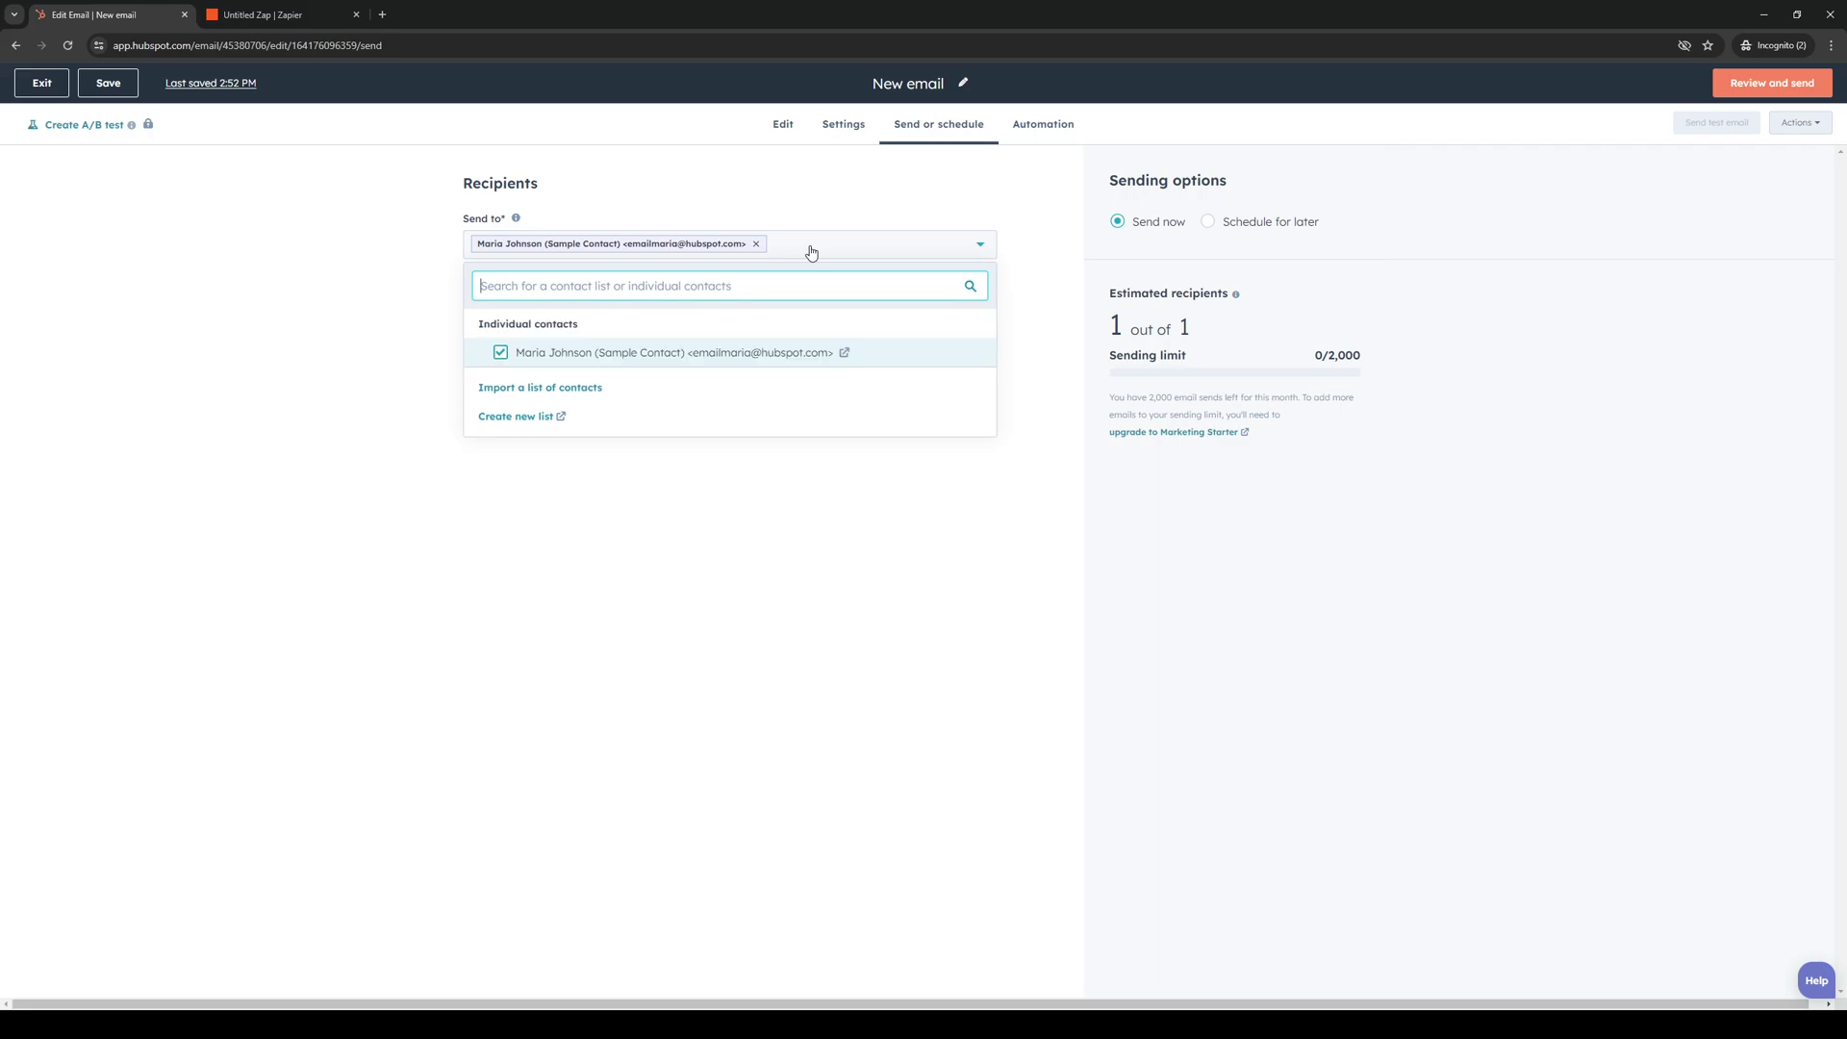
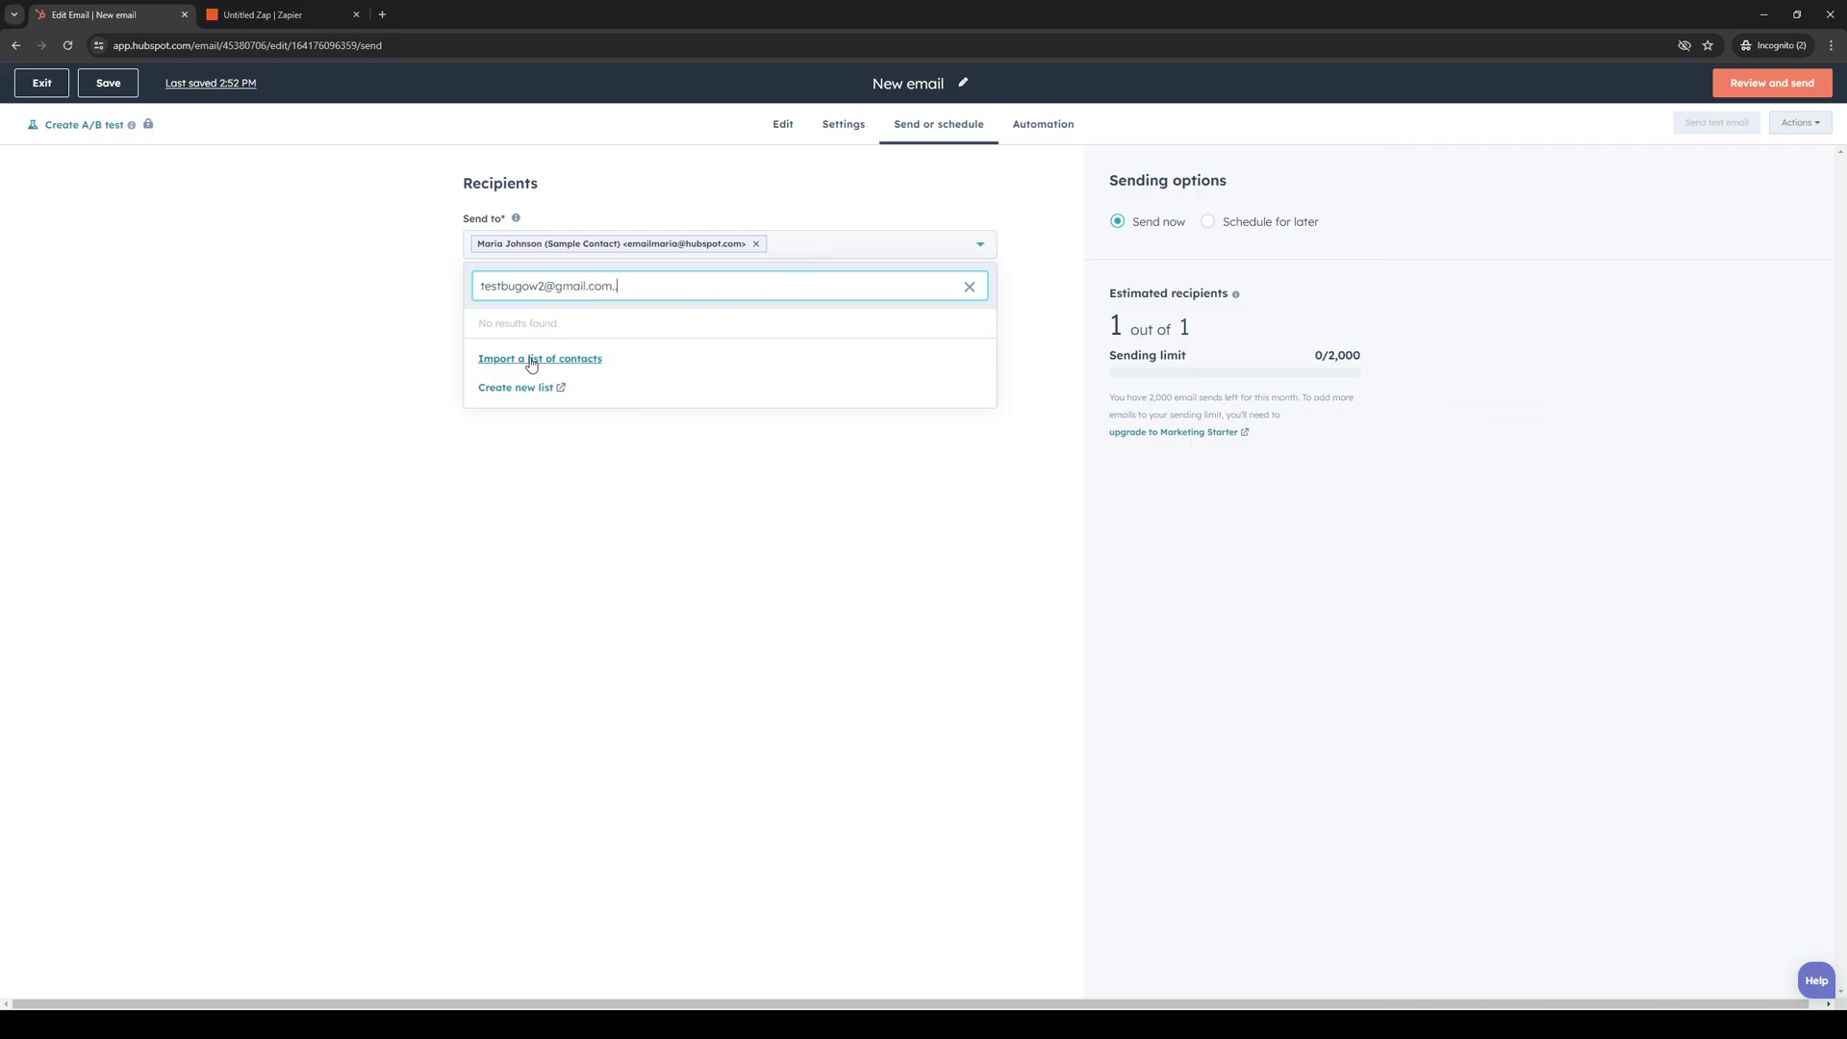
pyautogui.click(531, 360)
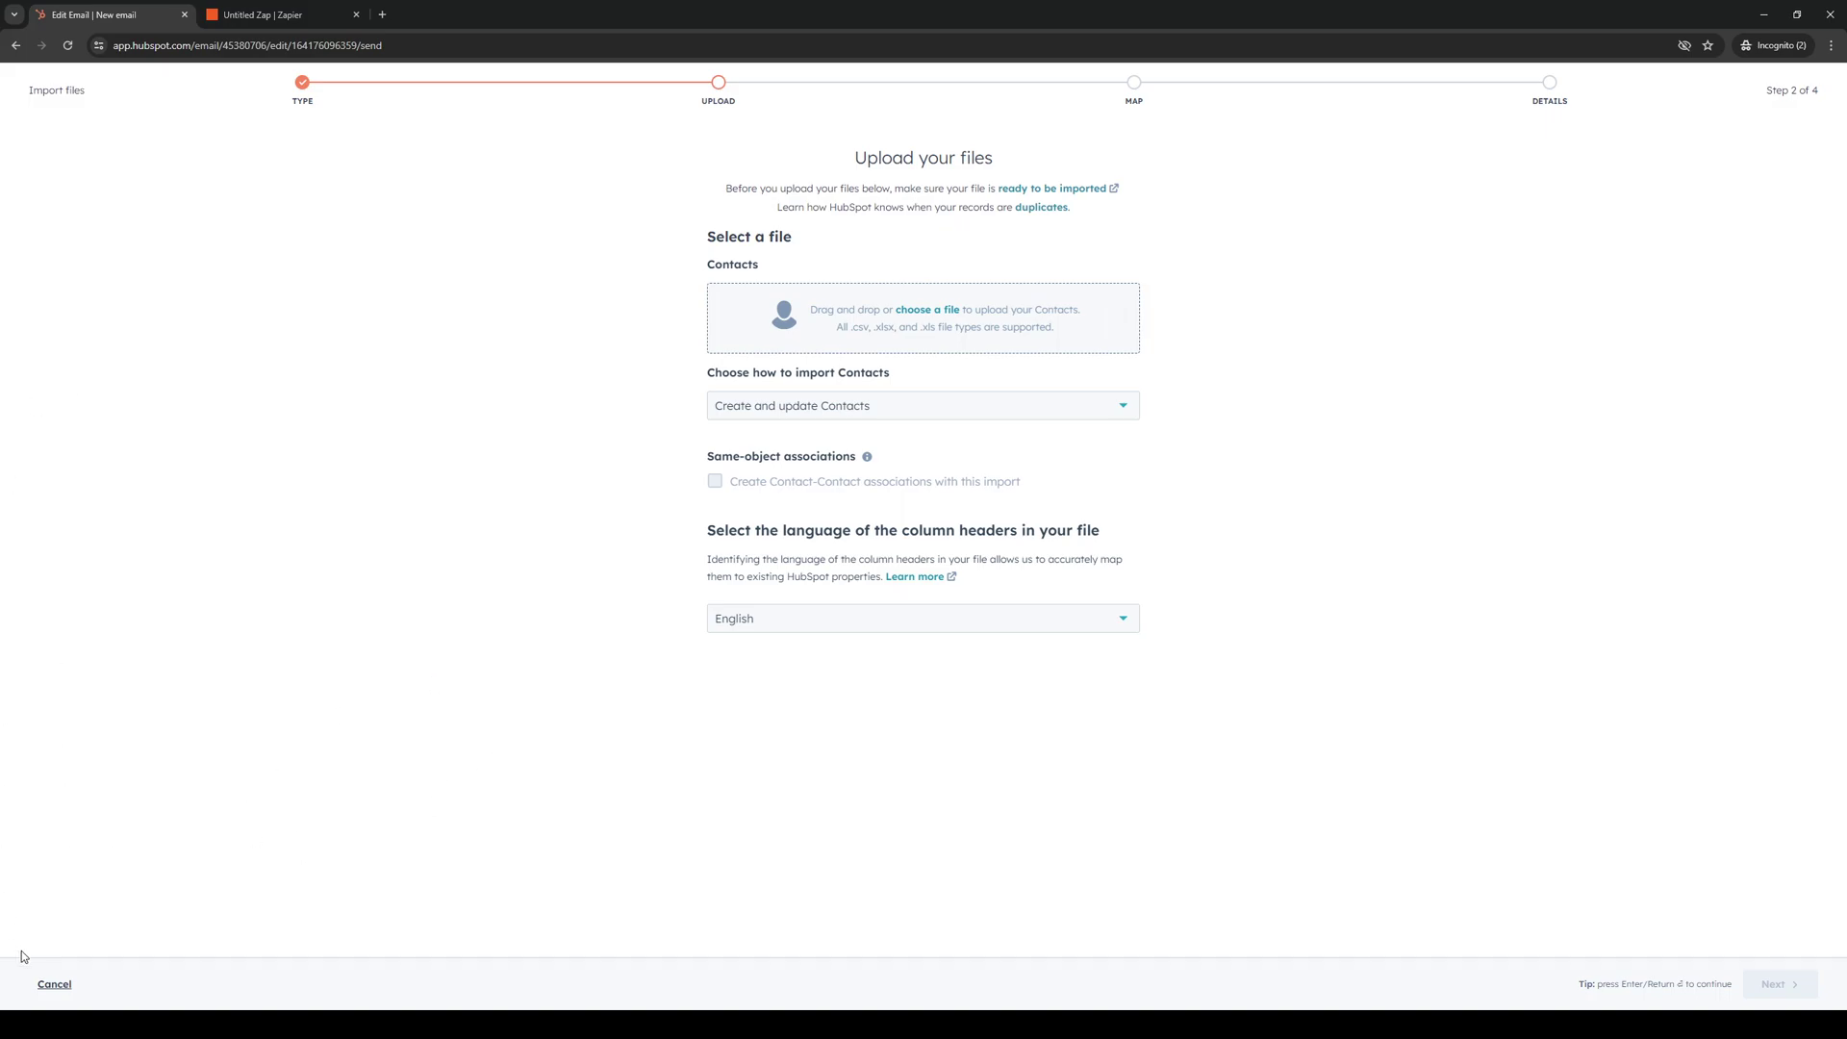
pyautogui.click(58, 985)
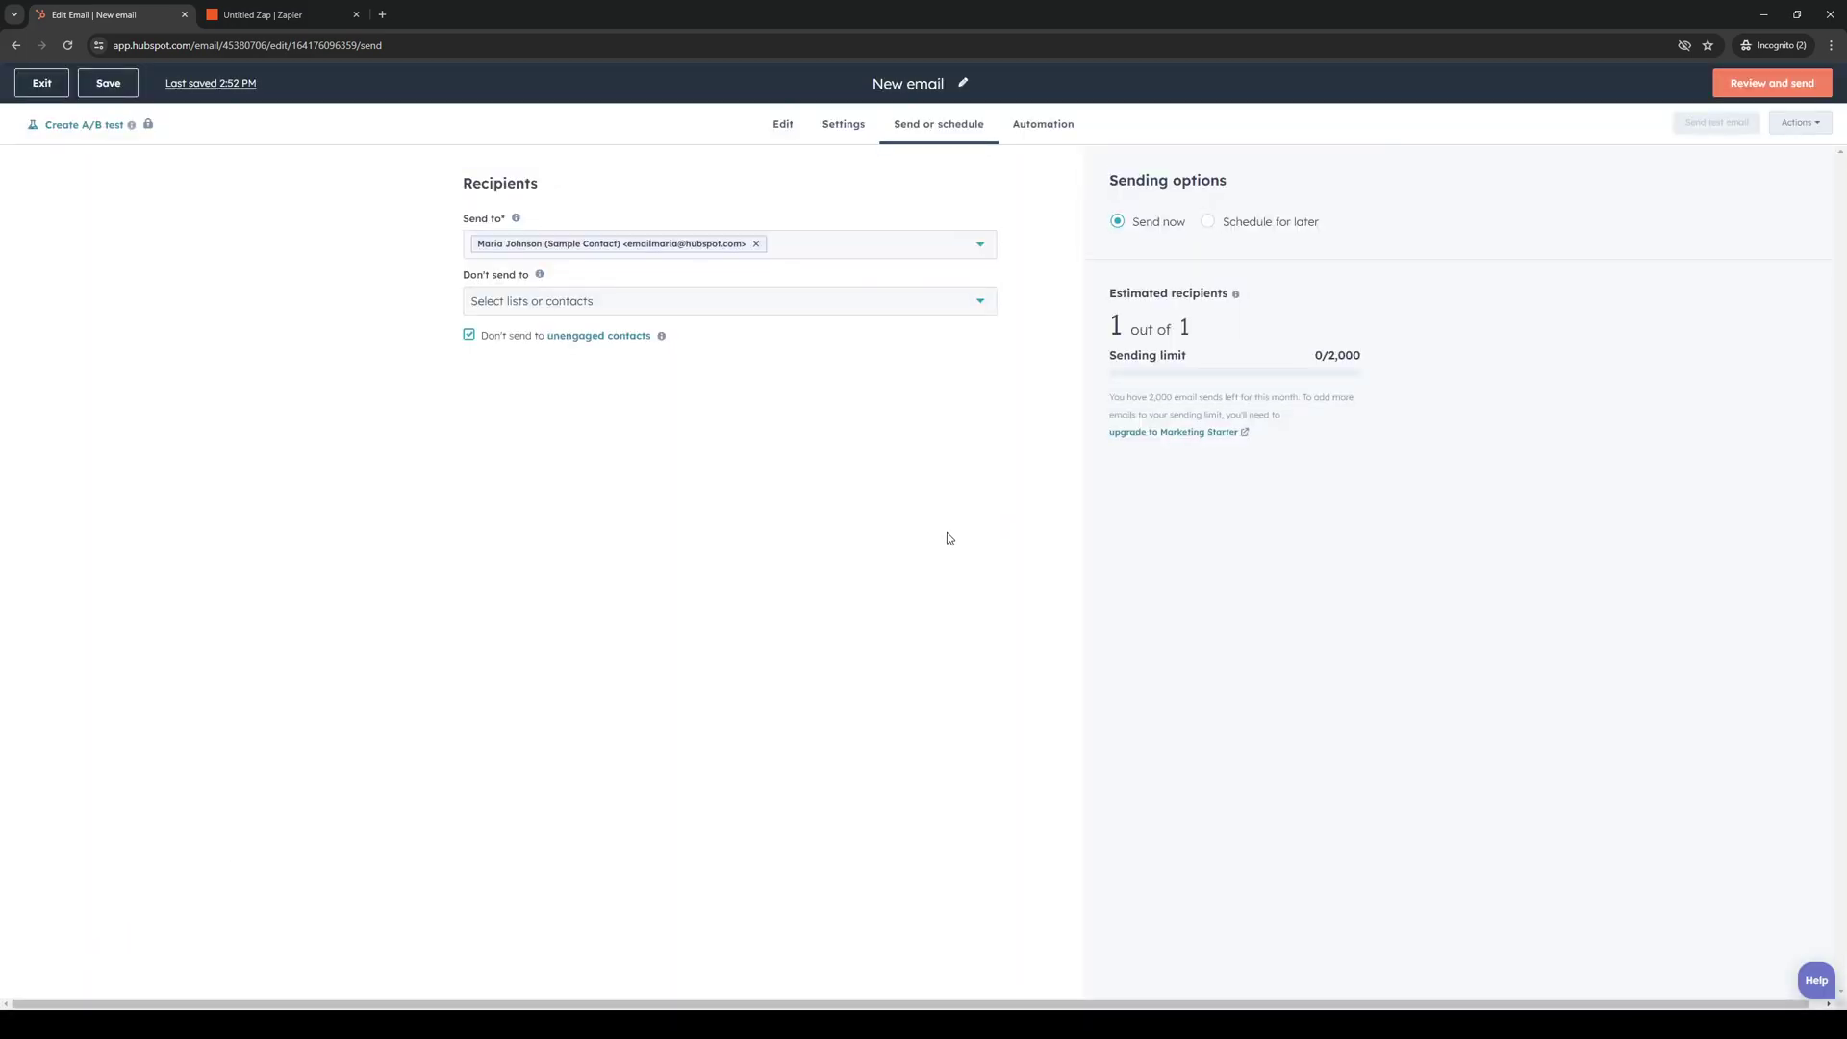
# Enter 'Test Email' as the email's subject line via the review checklist.
pyautogui.click(851, 126)
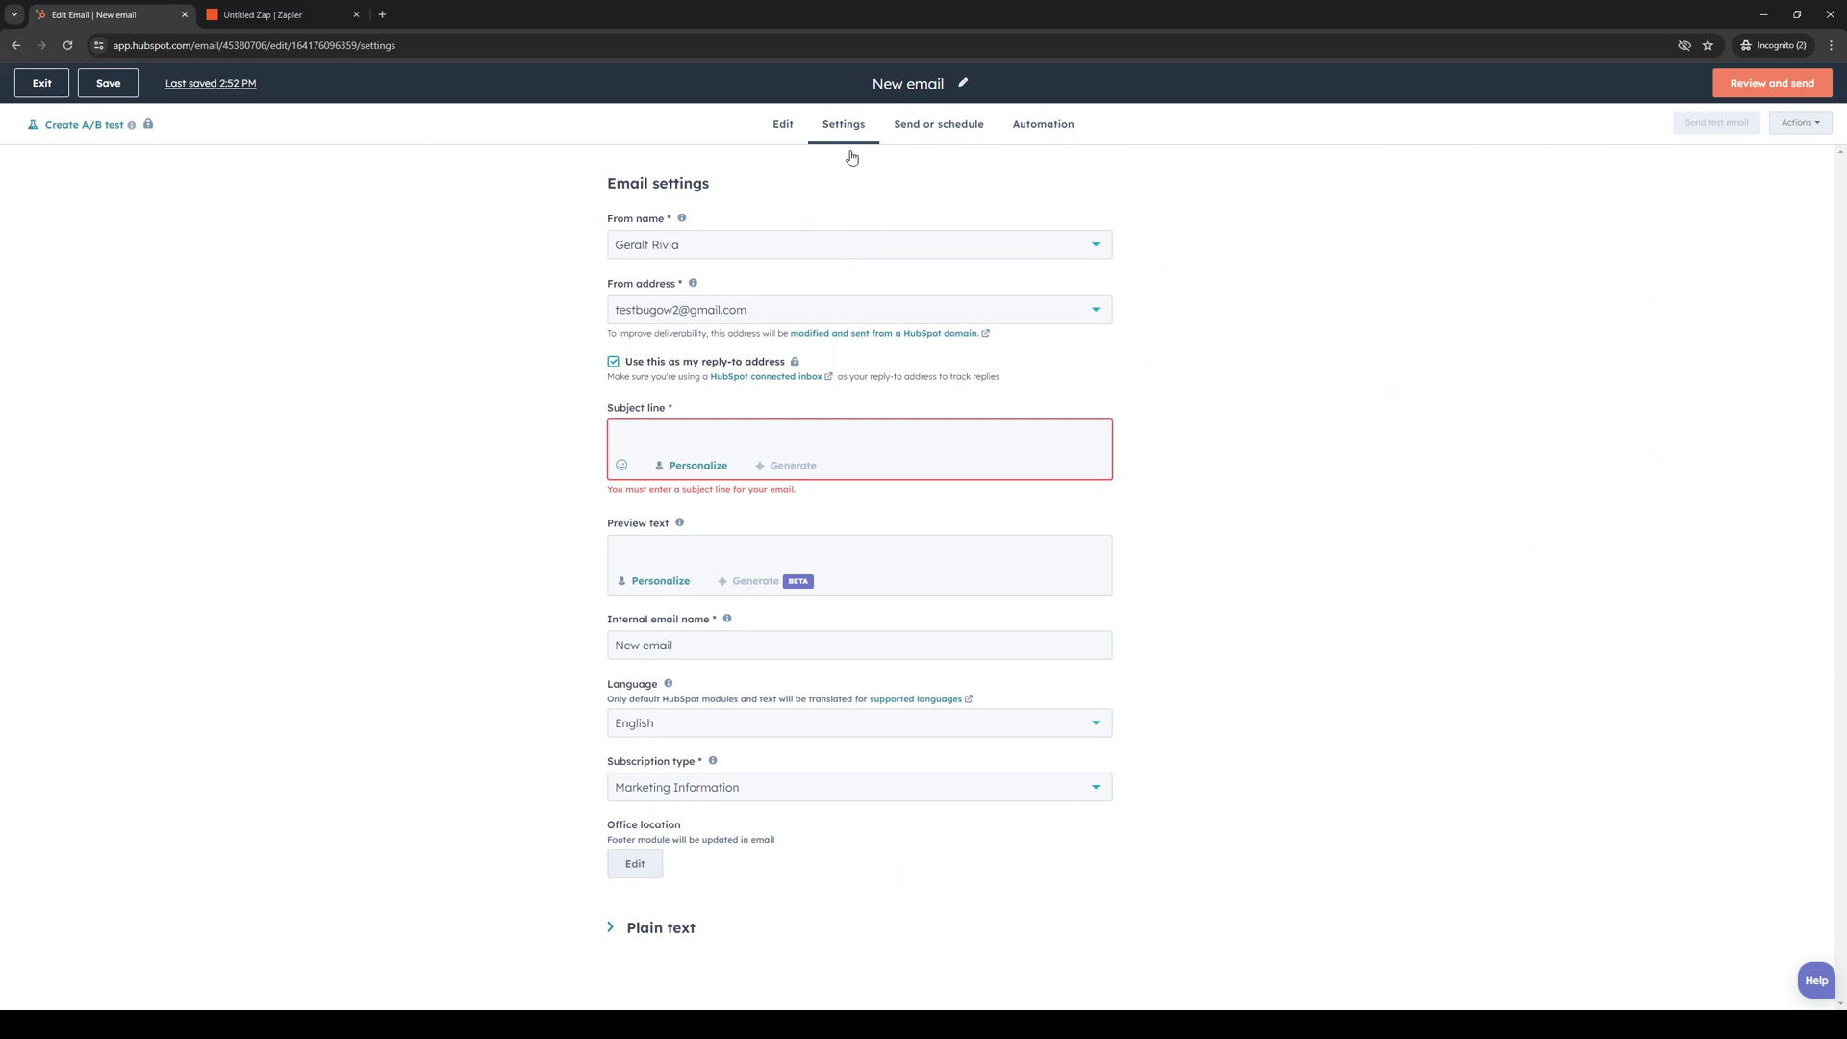
pyautogui.click(787, 130)
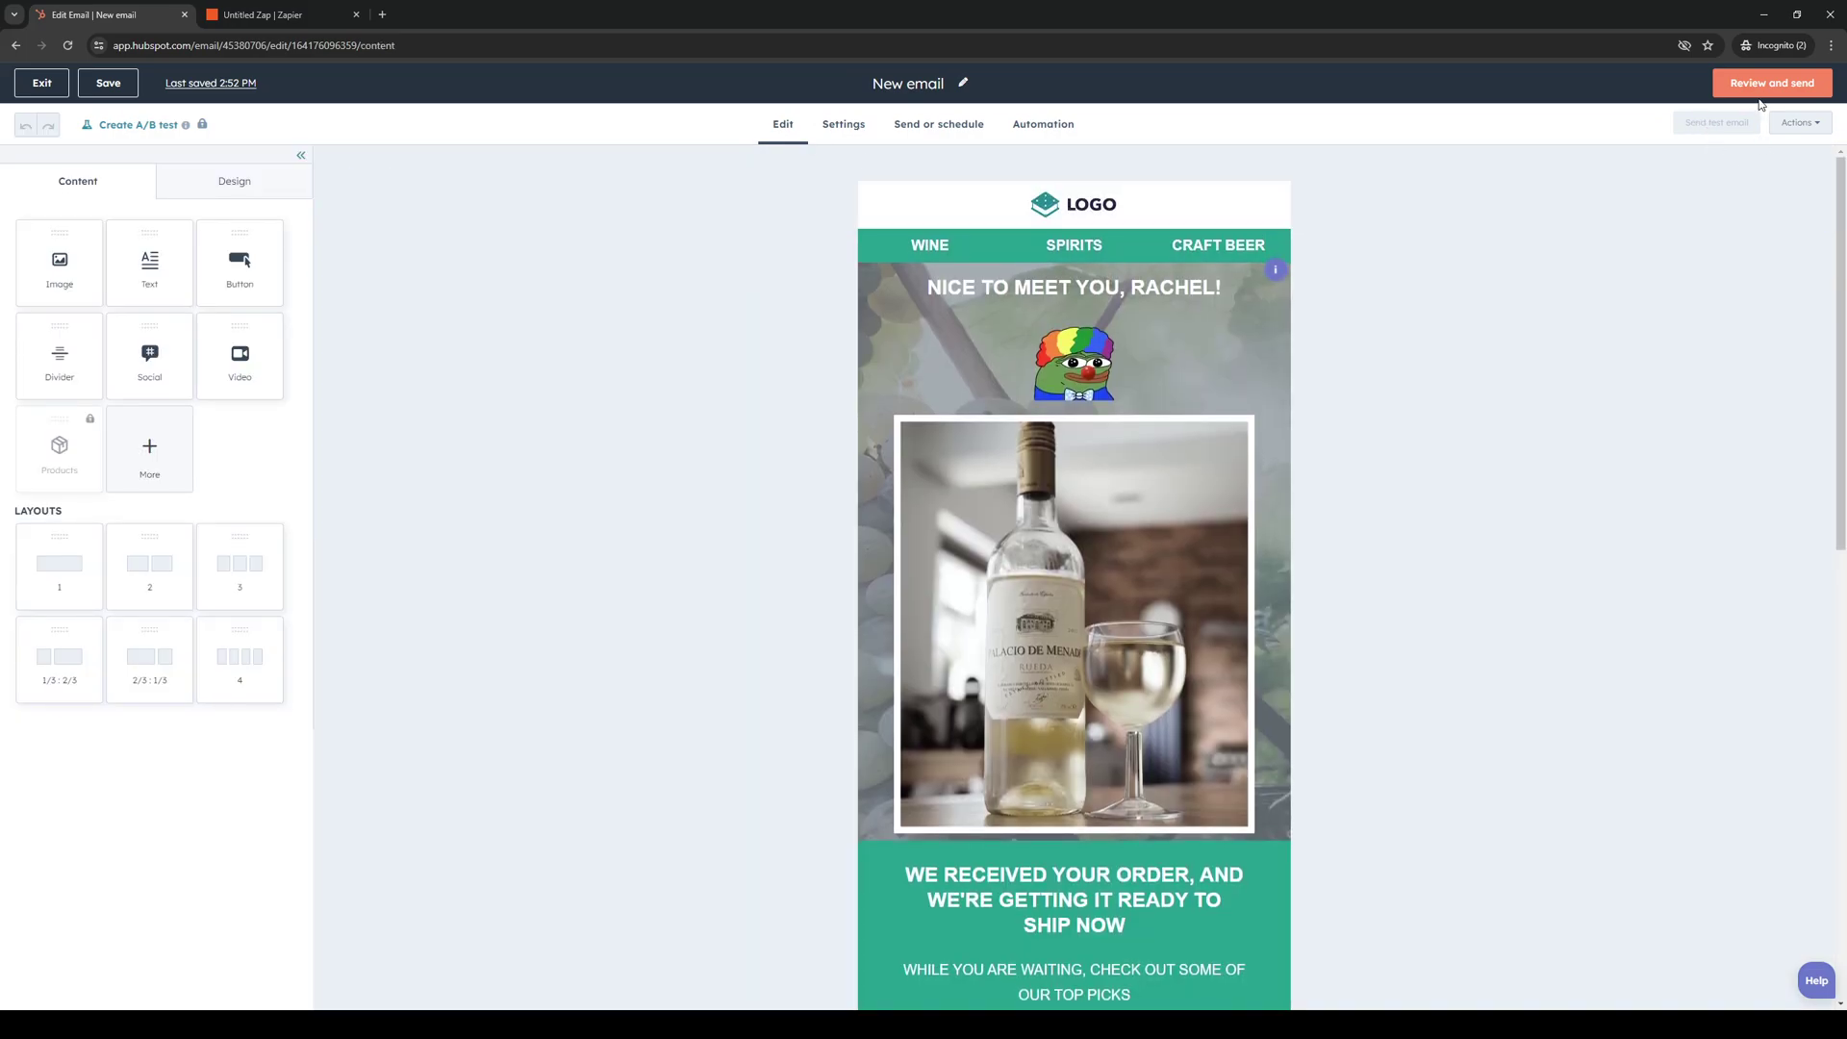
pyautogui.click(1762, 87)
pyautogui.click(1762, 86)
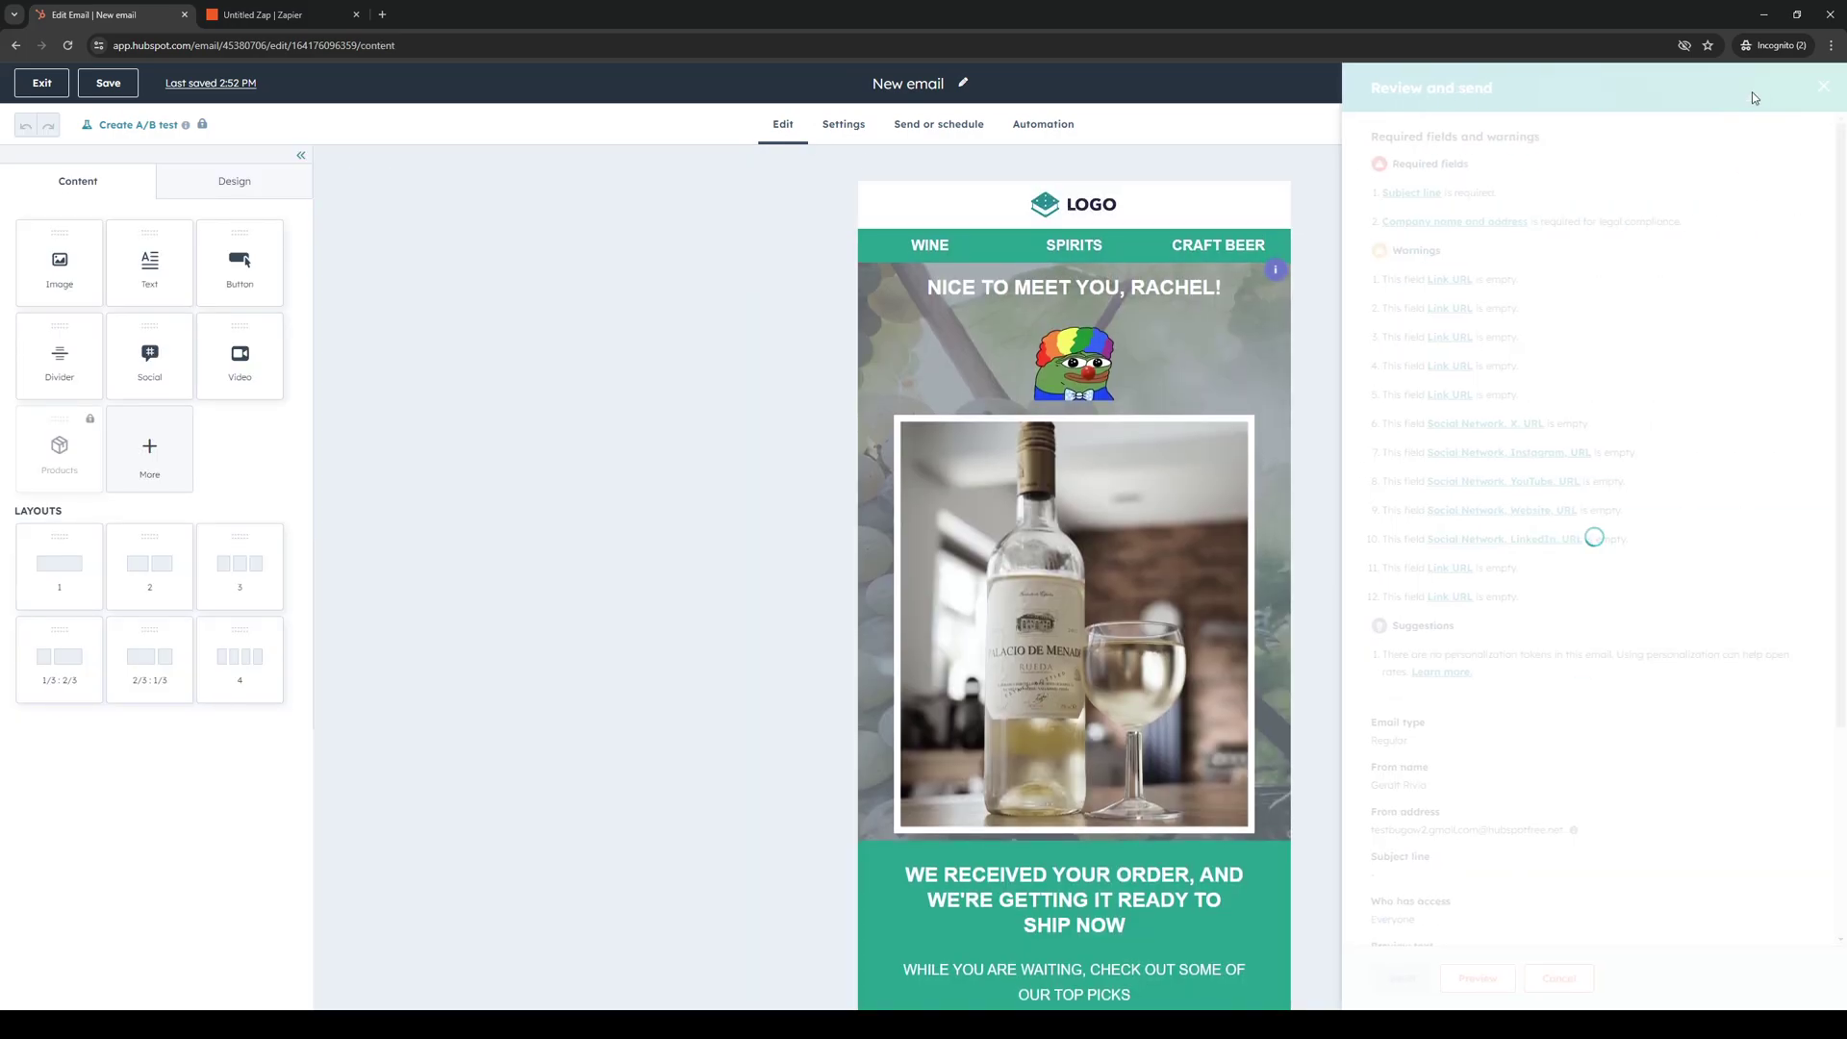
pyautogui.click(1422, 193)
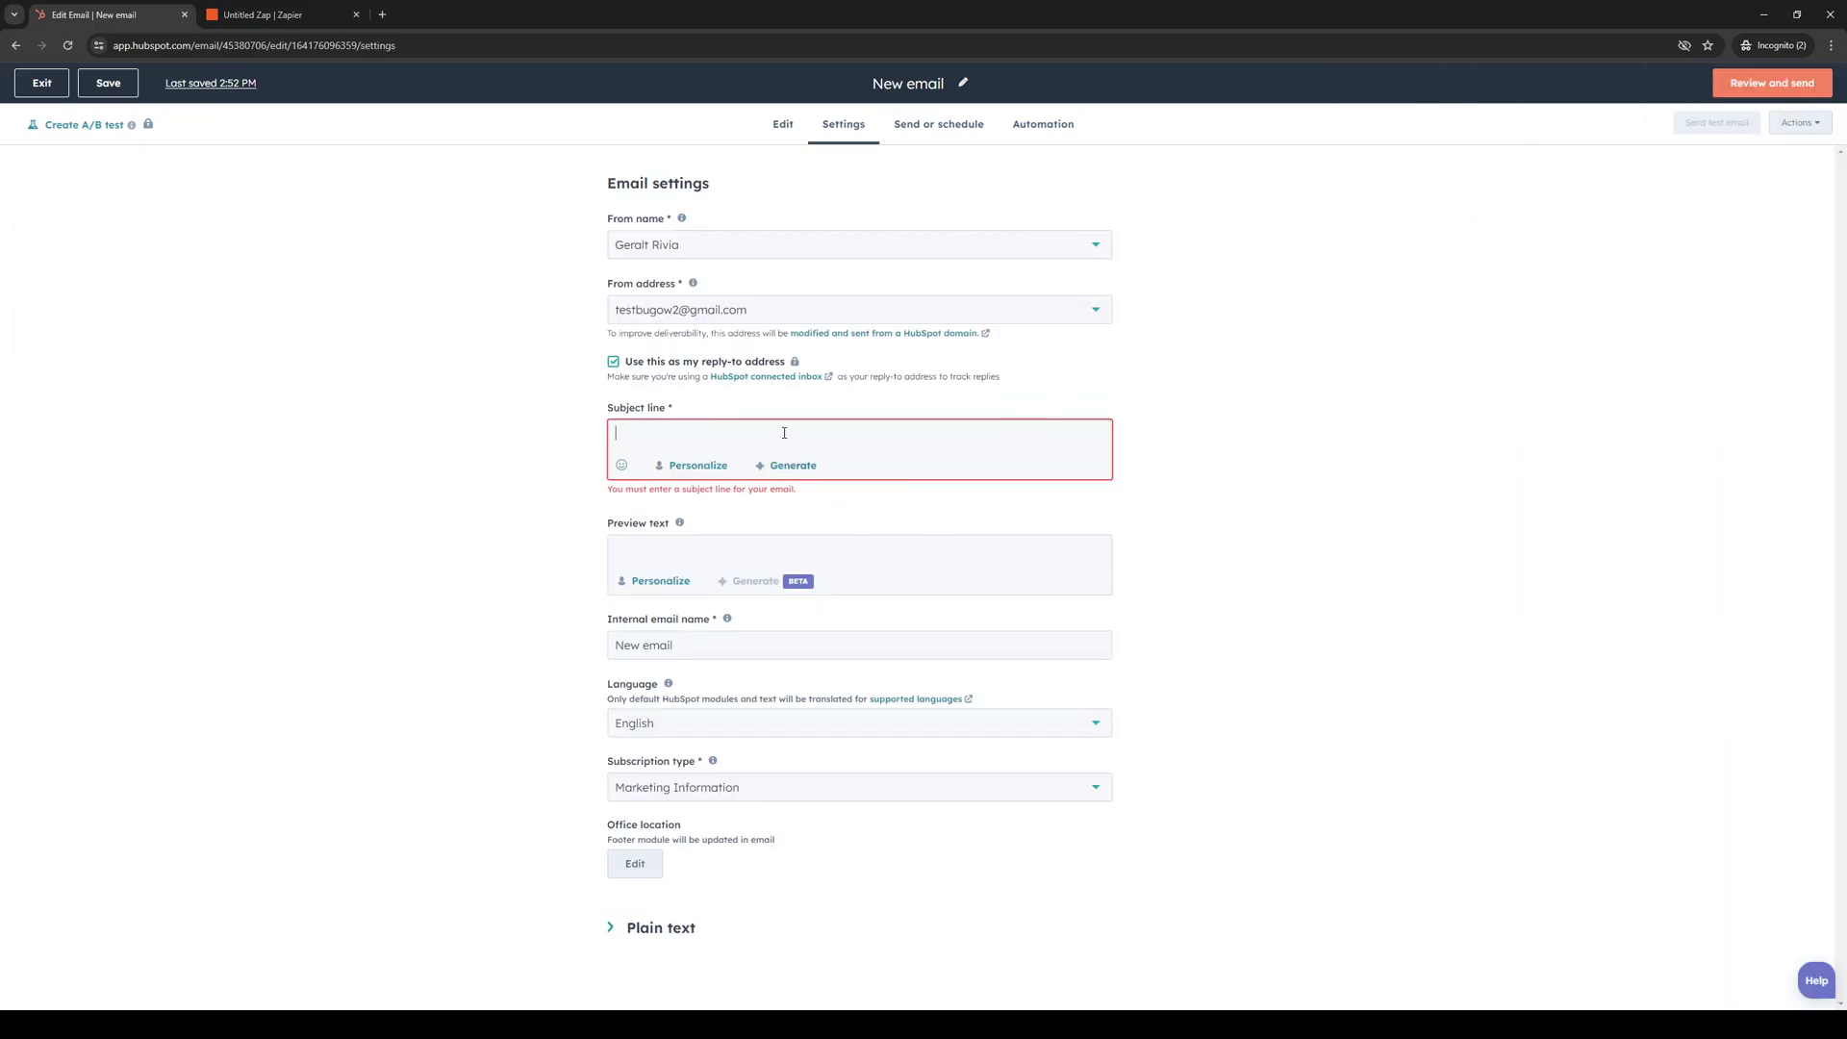
pyautogui.write('Test Email')
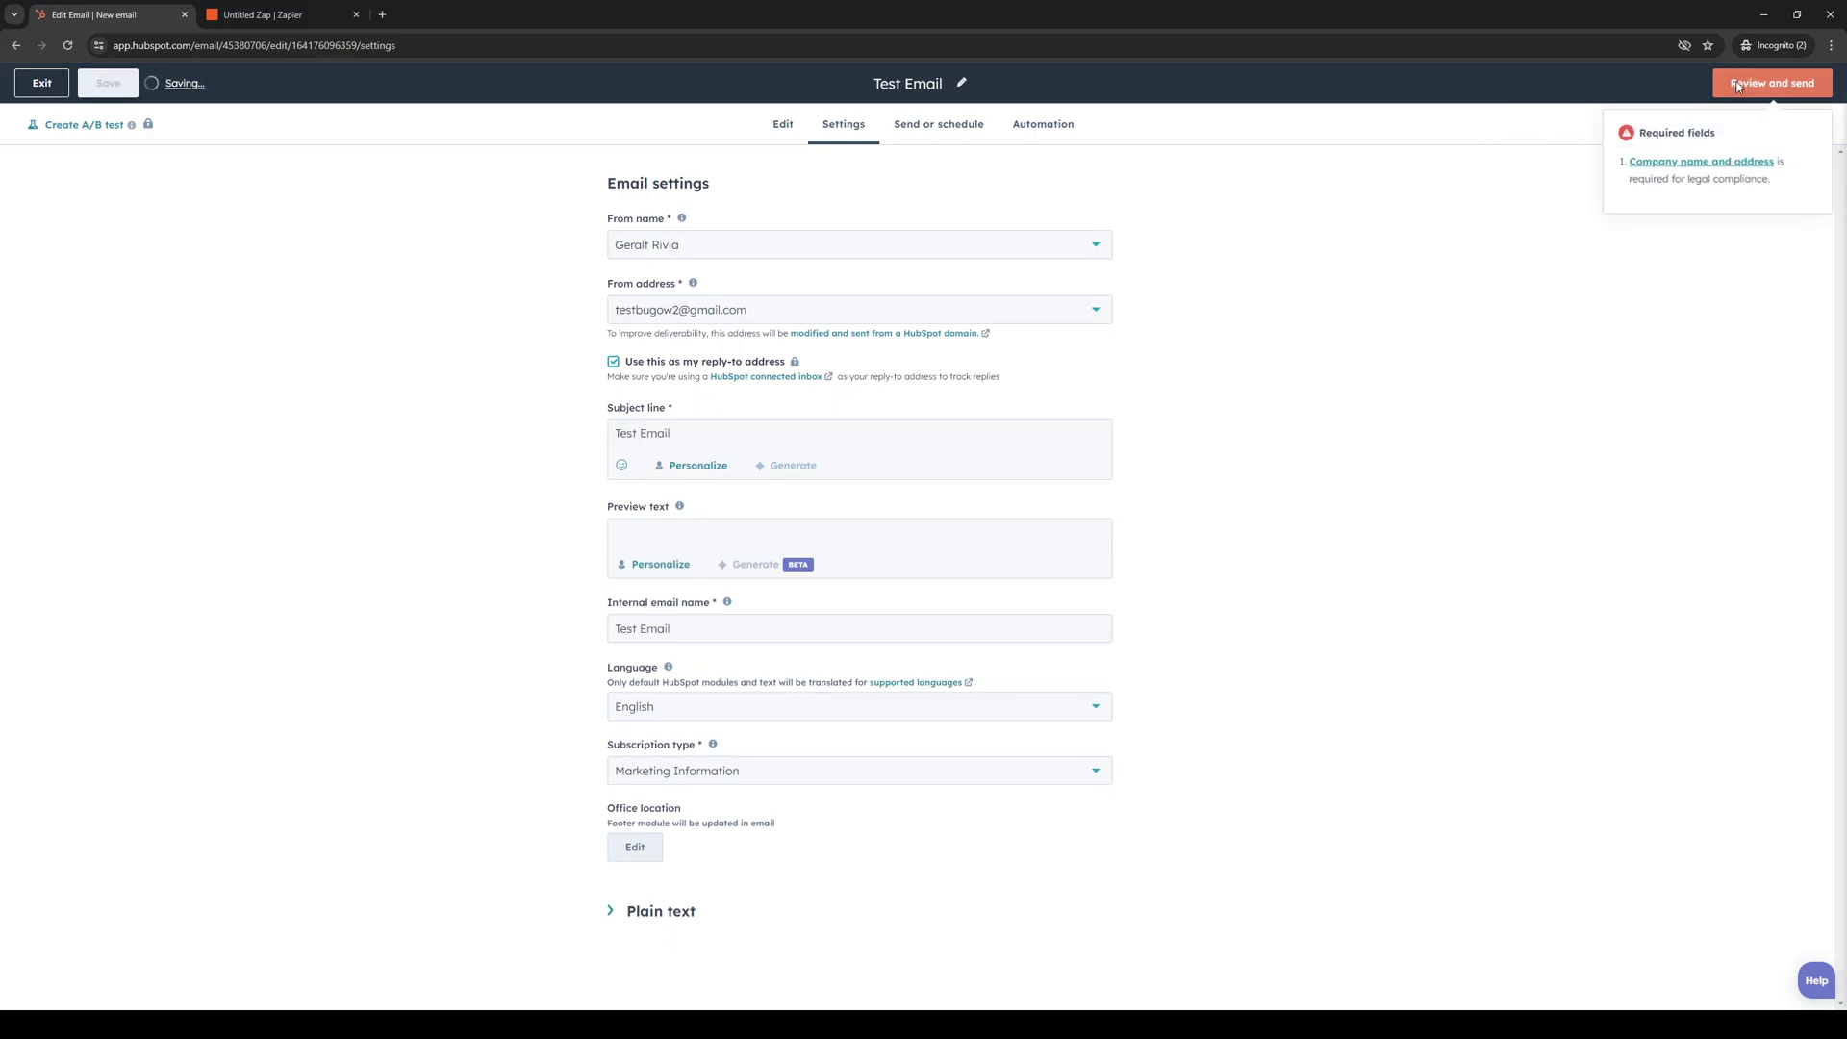
# Fill in the footer's company name and address fields and save the changes.
pyautogui.click(1772, 83)
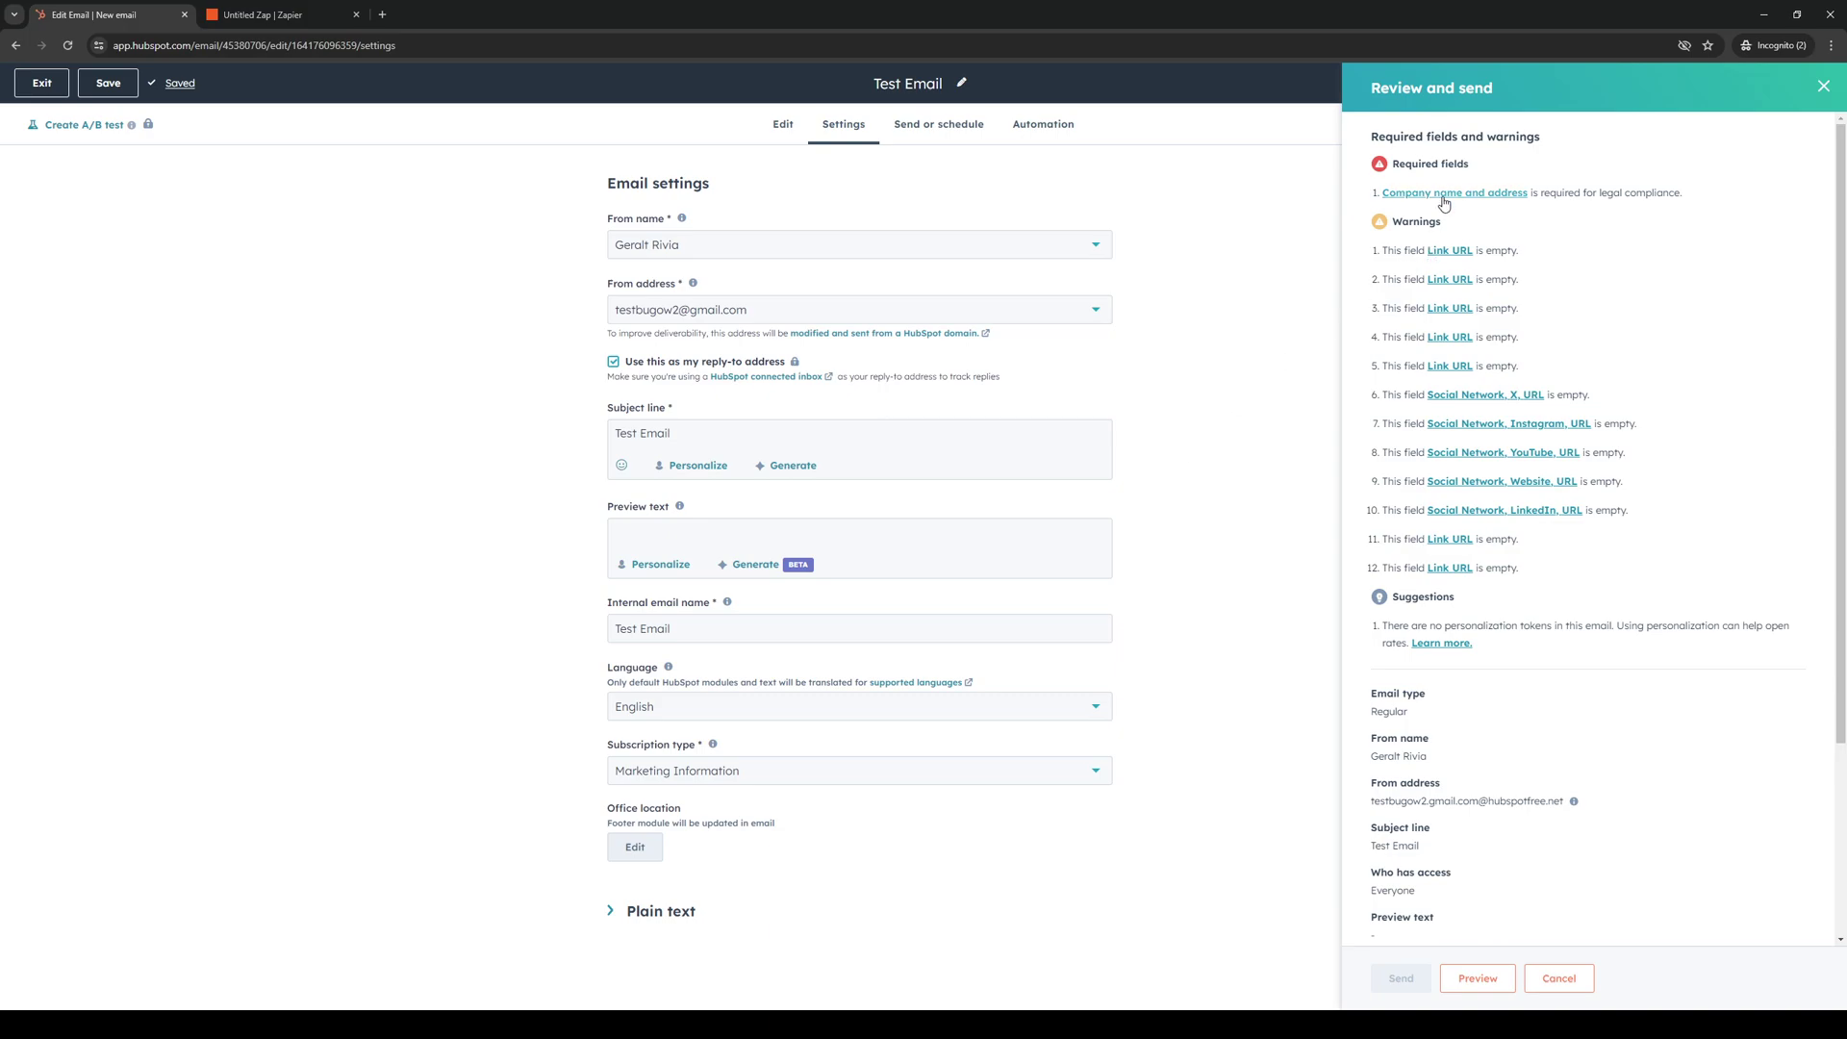
pyautogui.click(1443, 193)
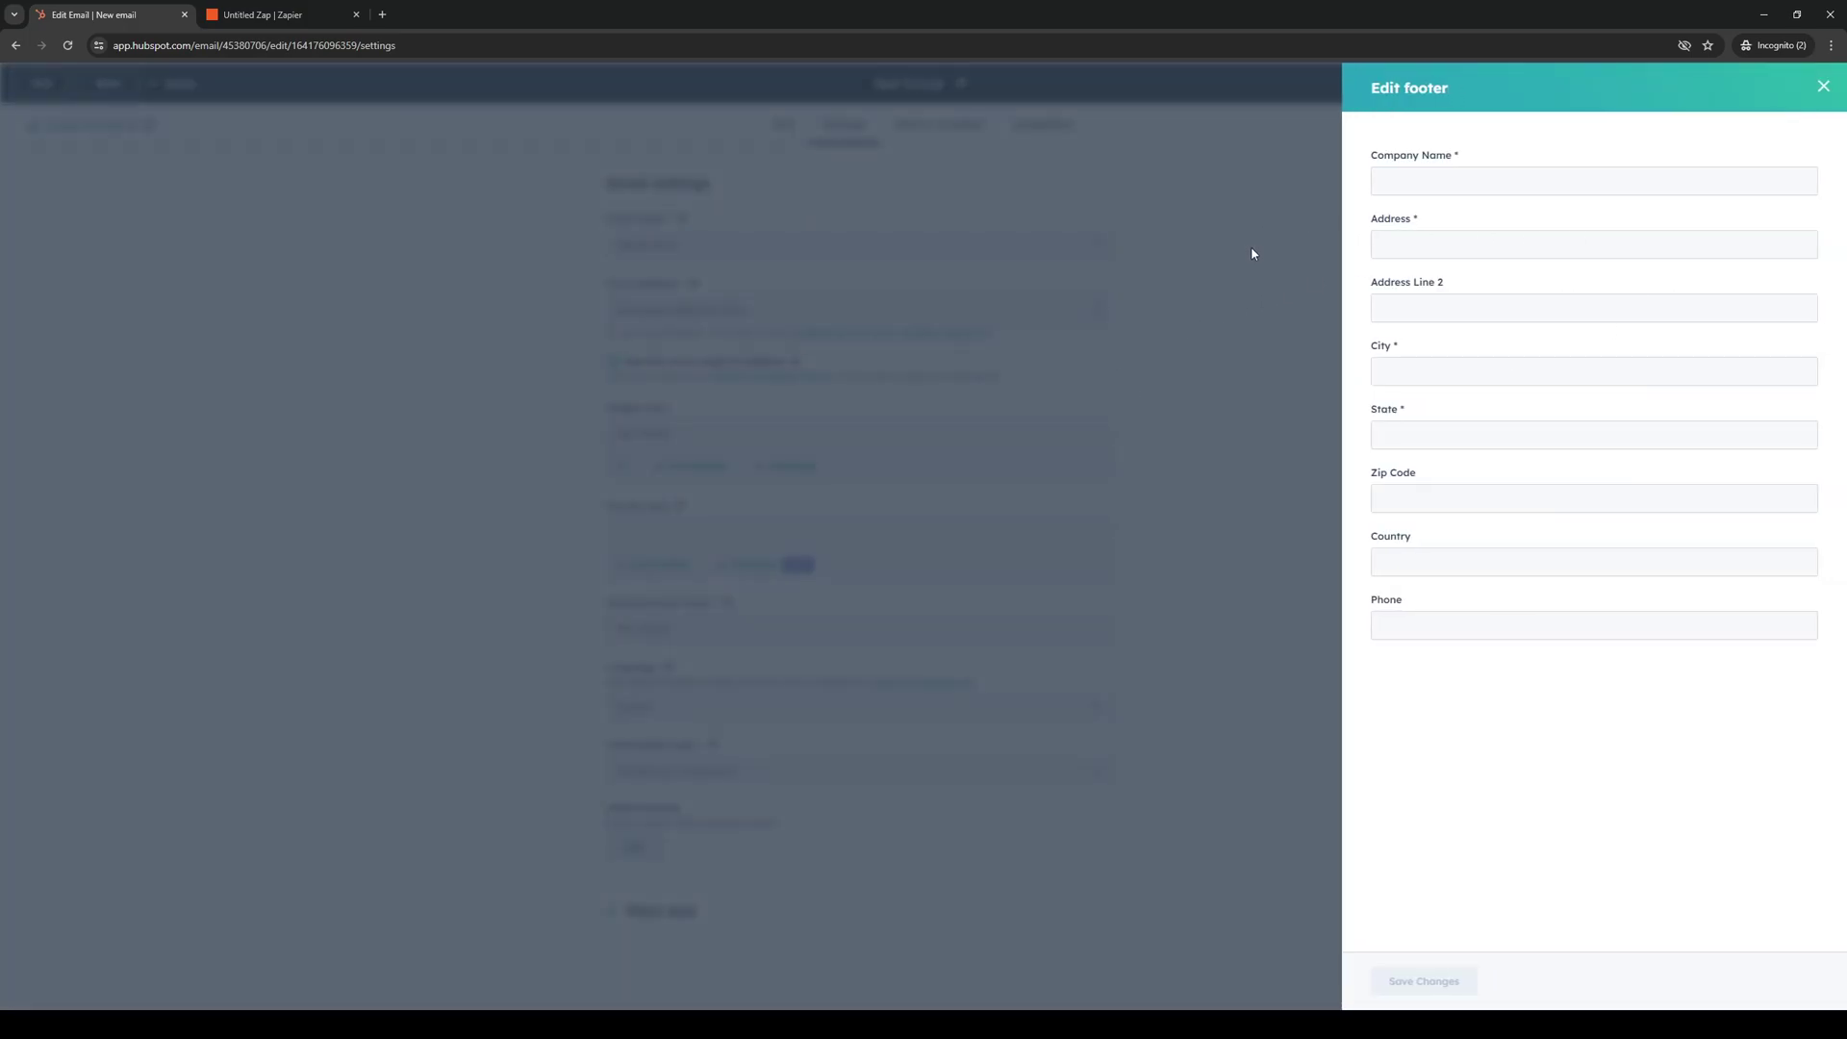
pyautogui.click(1426, 184)
pyautogui.click(1443, 219)
pyautogui.click(1437, 978)
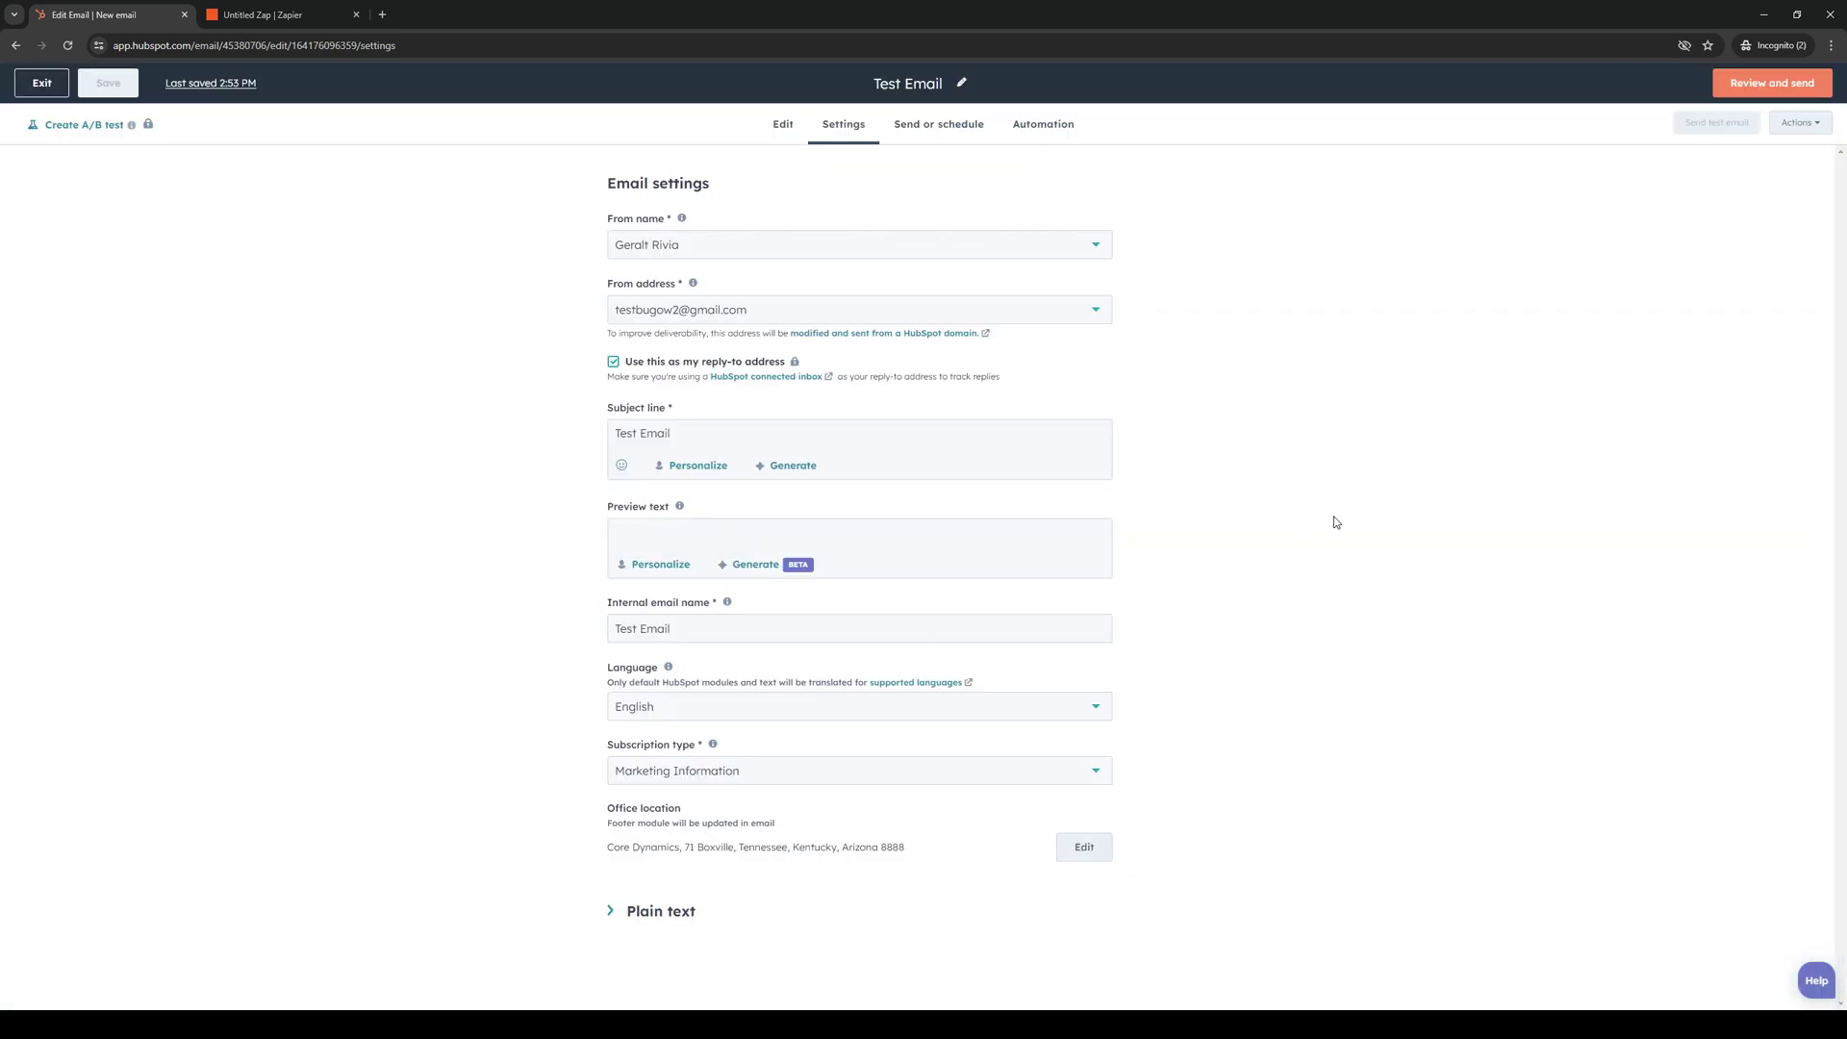
# Review the recipients and send the Test Email immediately to its one contact.
pyautogui.click(1763, 87)
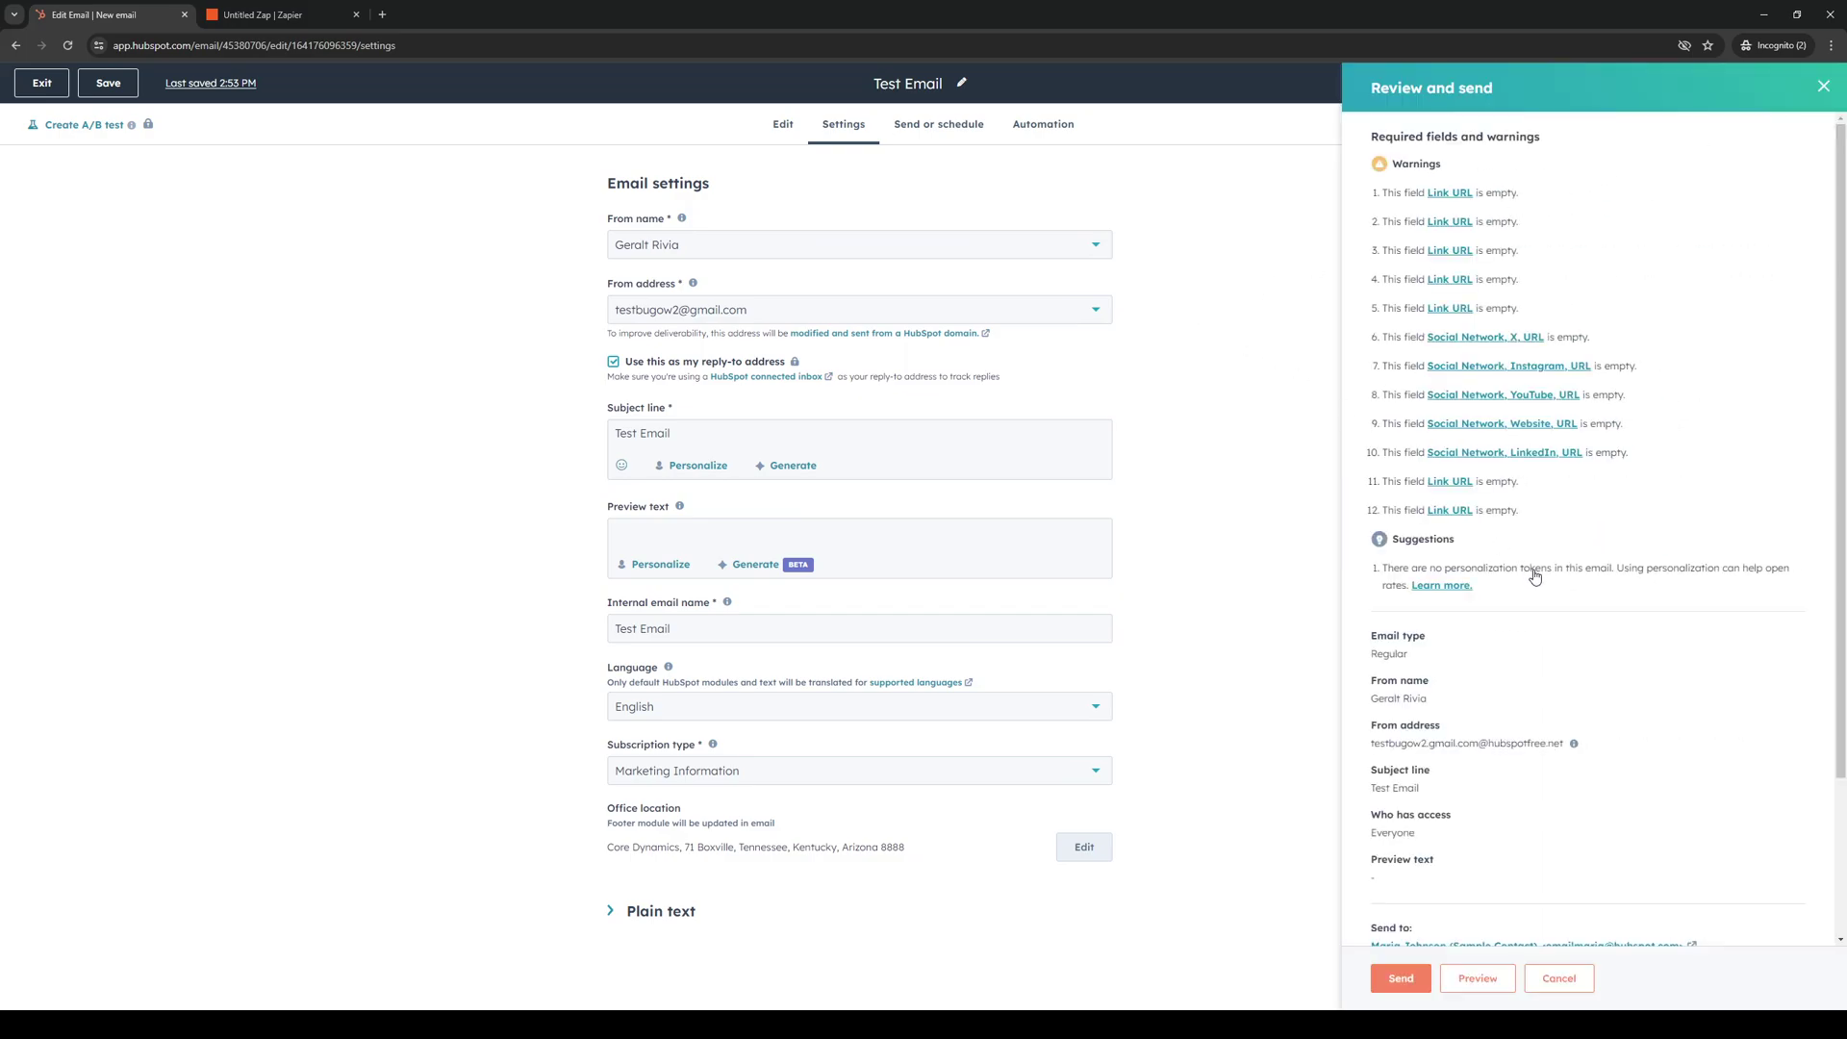
pyautogui.scroll(-3, 1534, 569)
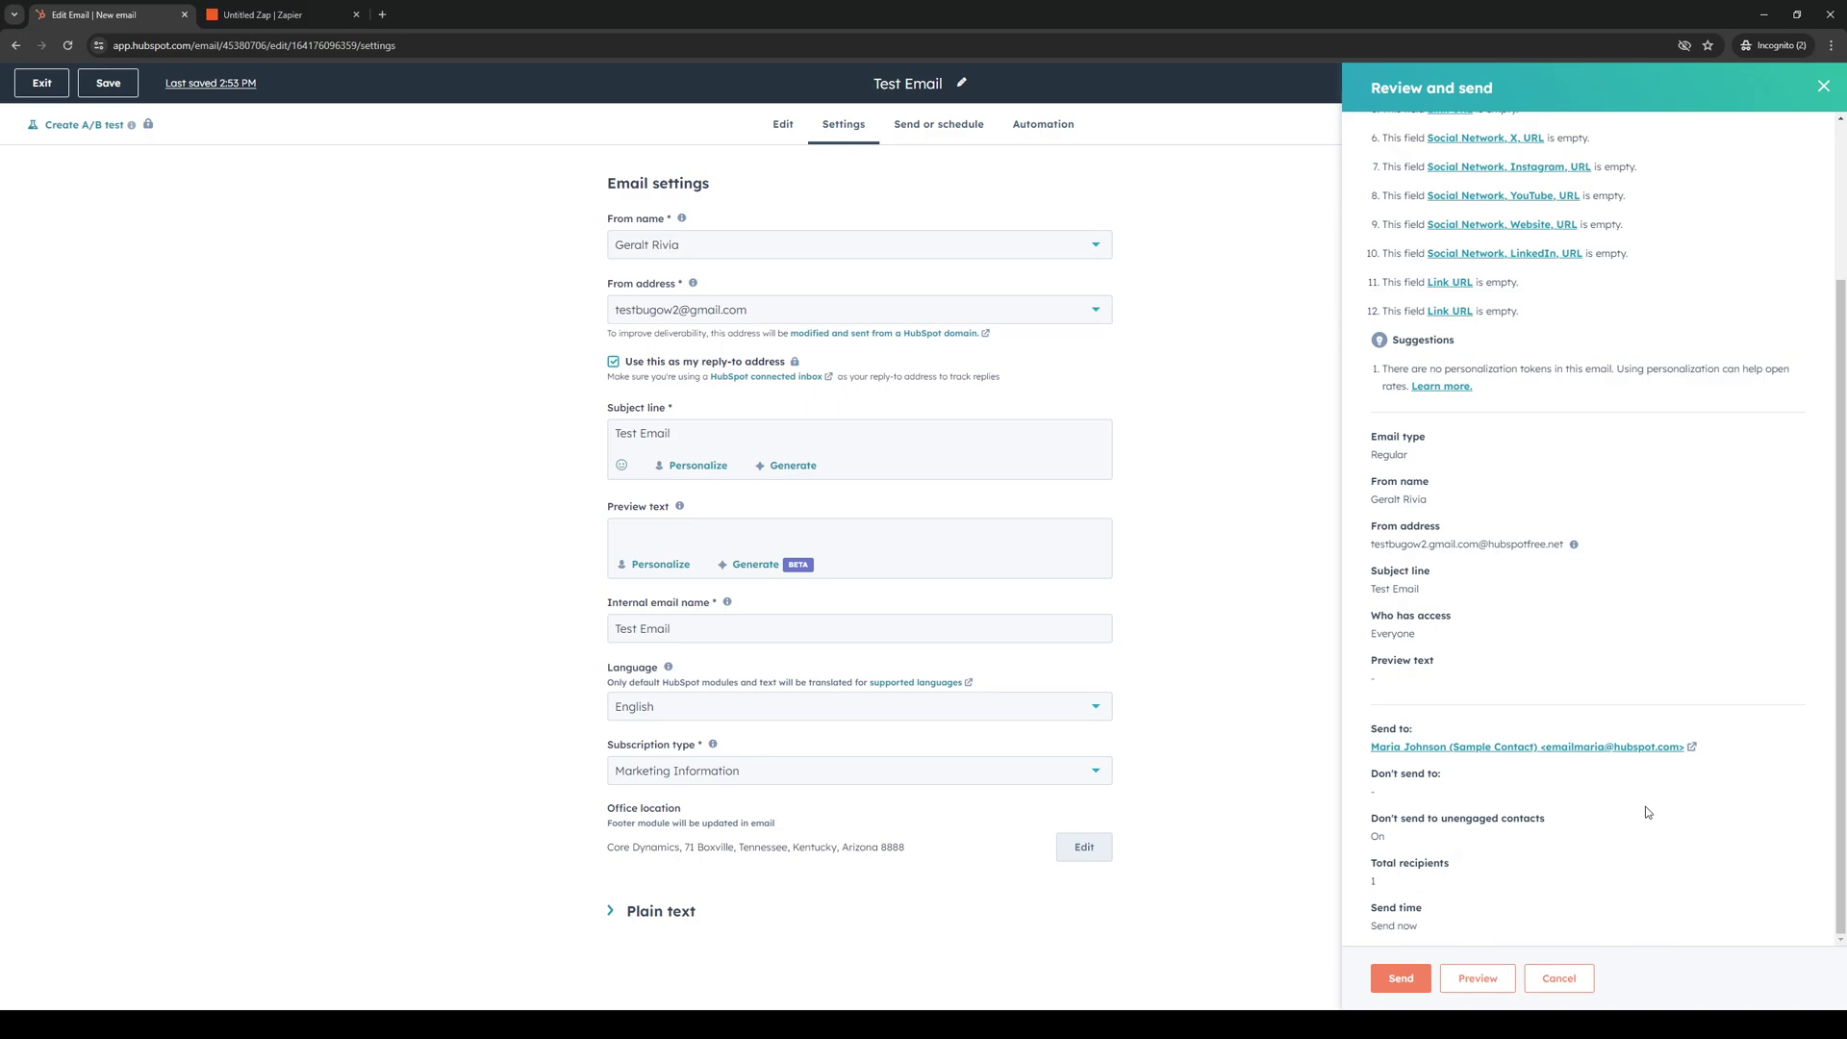
pyautogui.click(1400, 978)
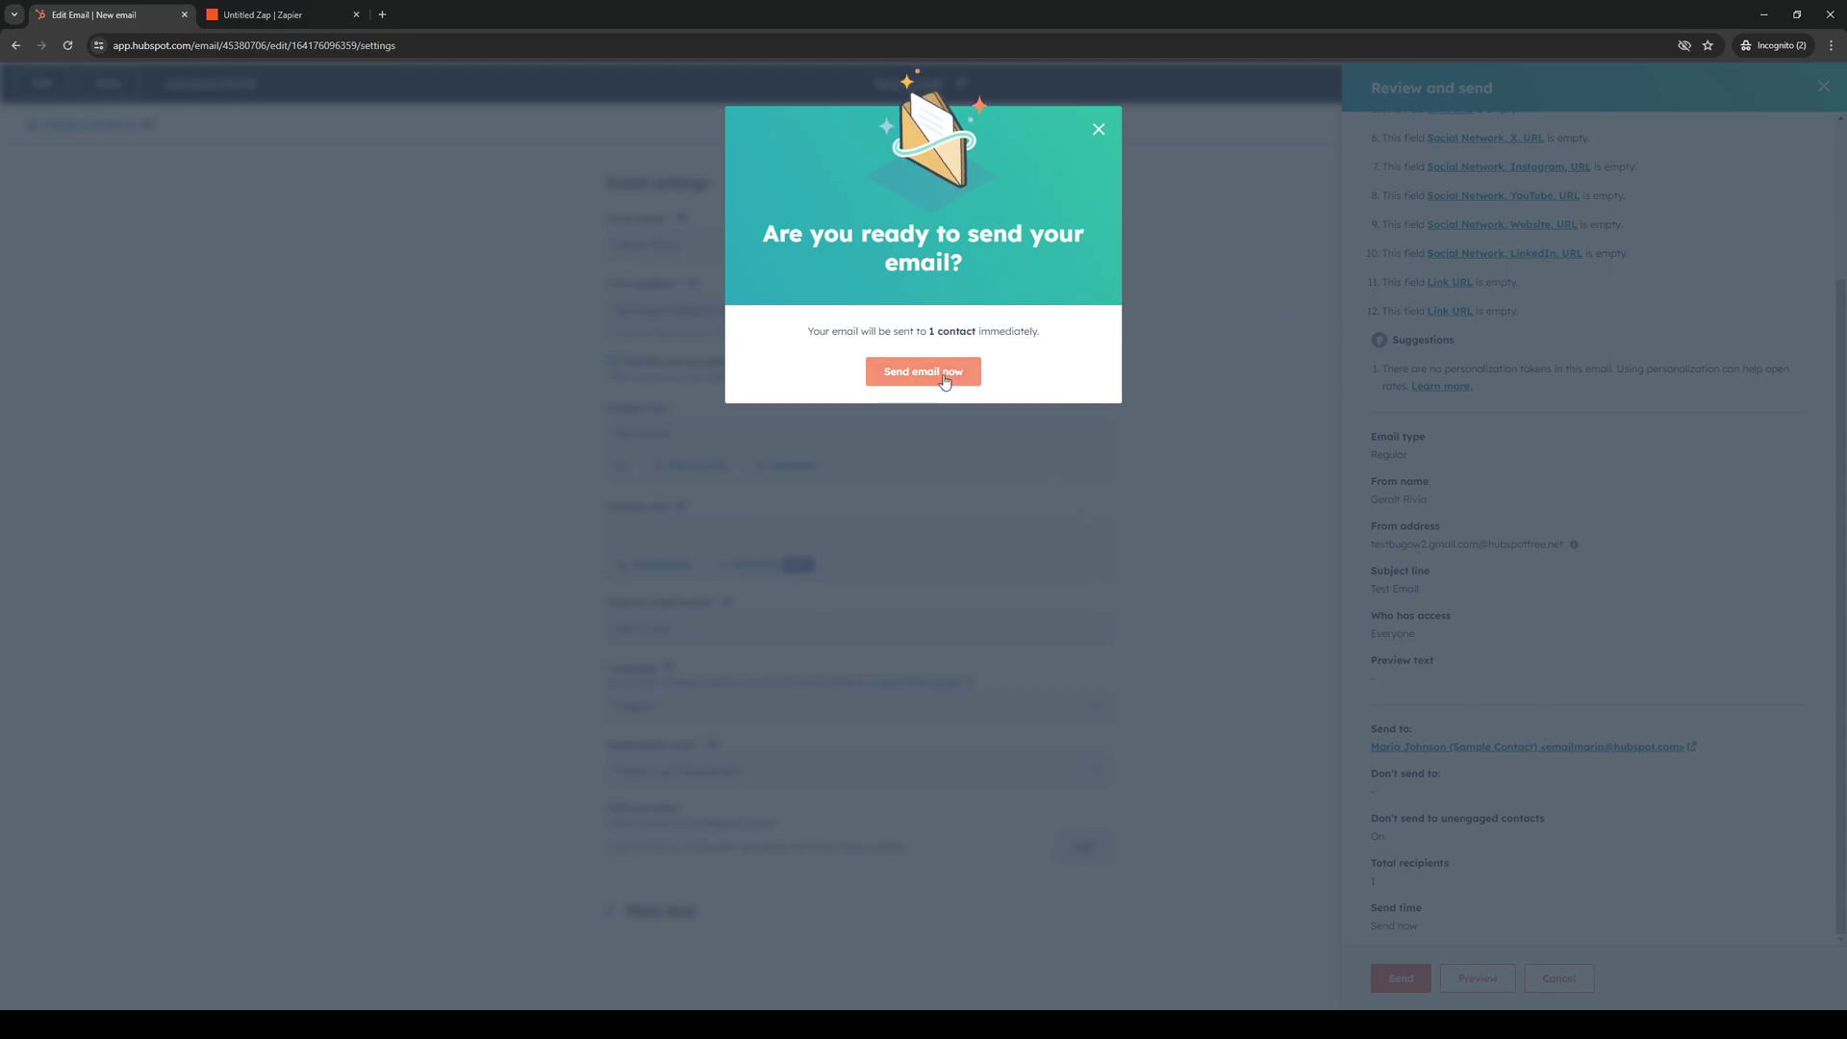
pyautogui.click(923, 371)
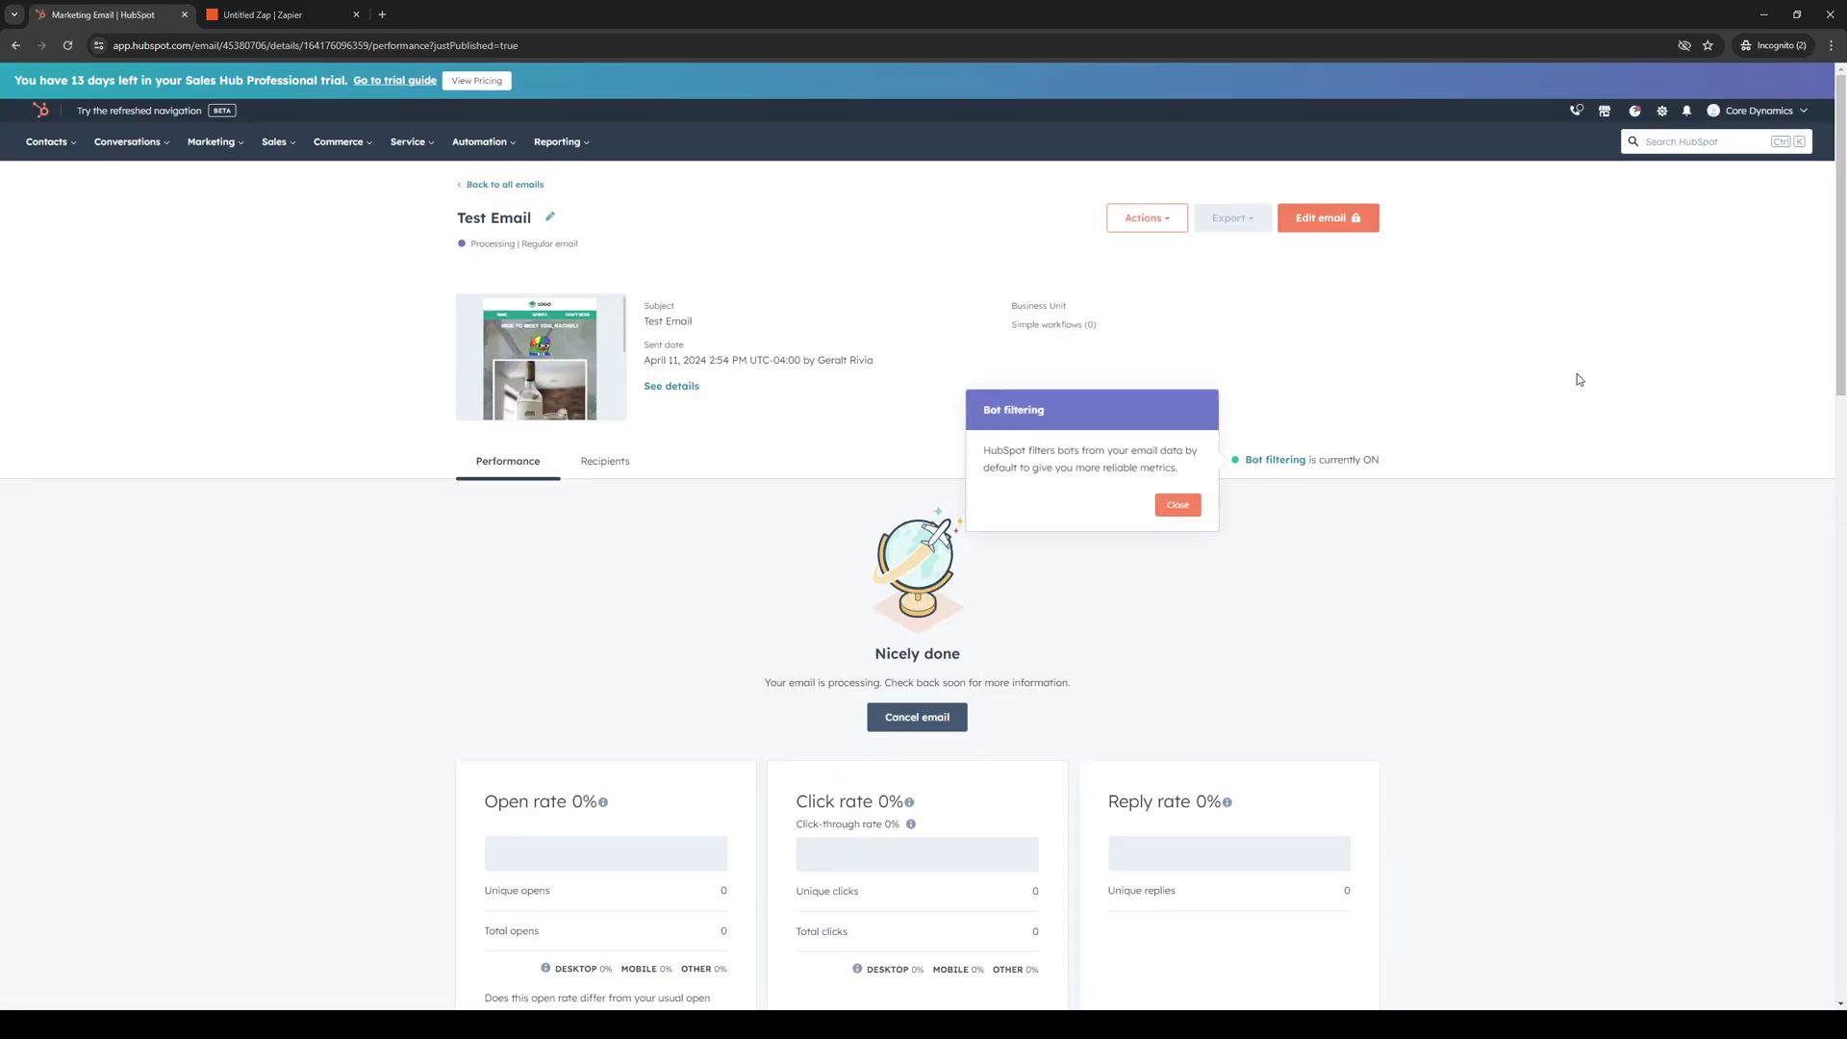
# Browse the performance page, check notifications, and open the Sales Hub Professional Trial Guide.
pyautogui.scroll(-3, 1272, 556)
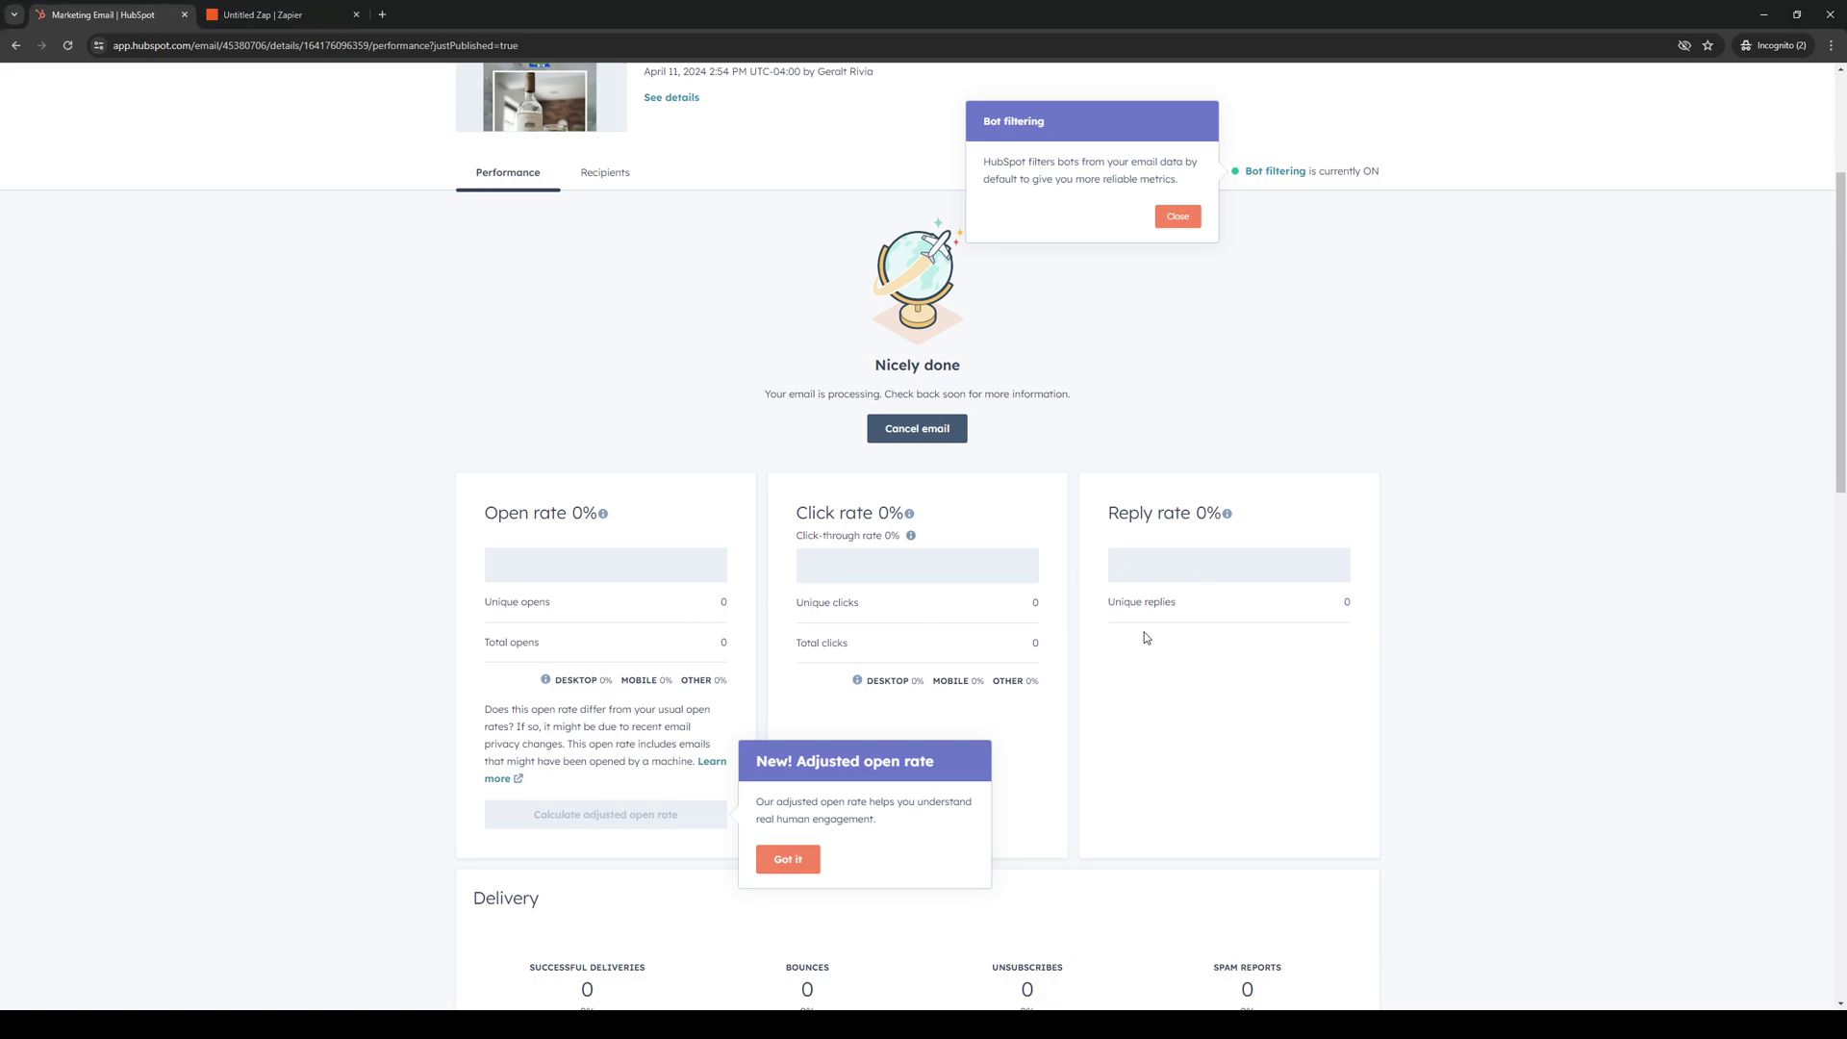
pyautogui.scroll(-3, 1154, 616)
pyautogui.scroll(3, 1402, 563)
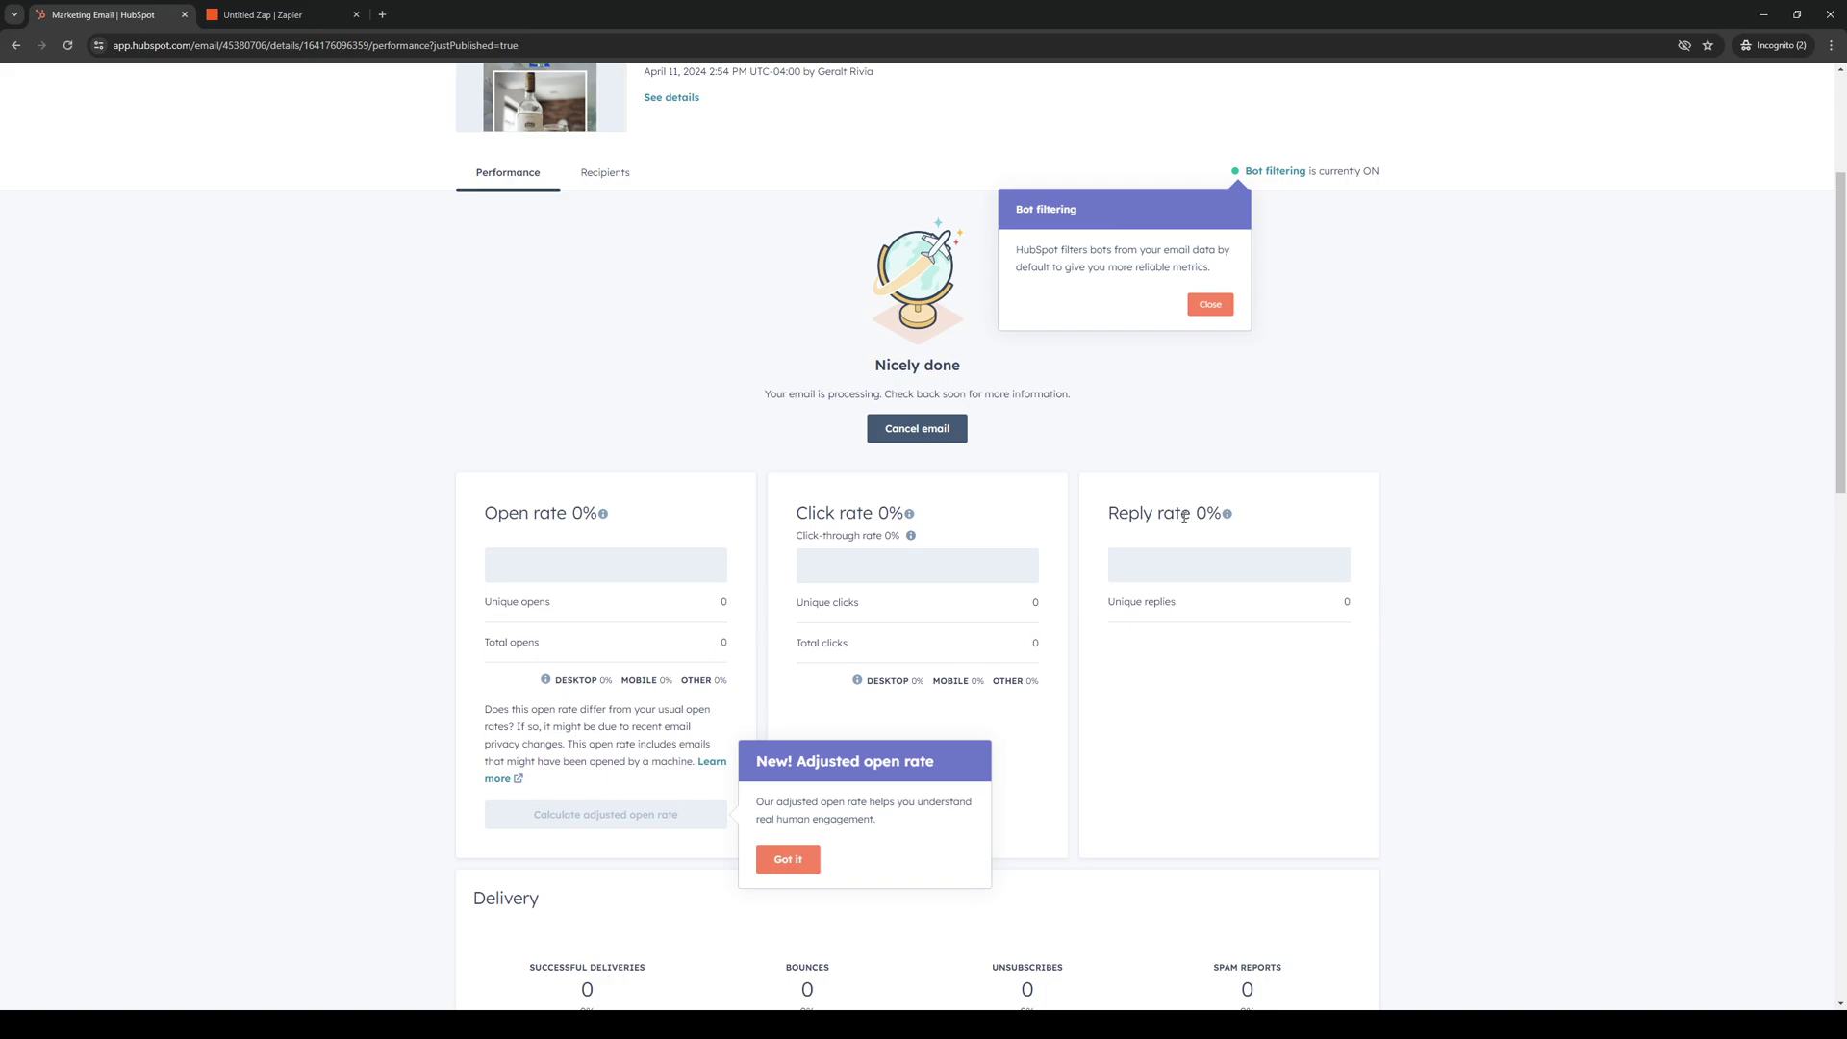
pyautogui.scroll(3, 1100, 499)
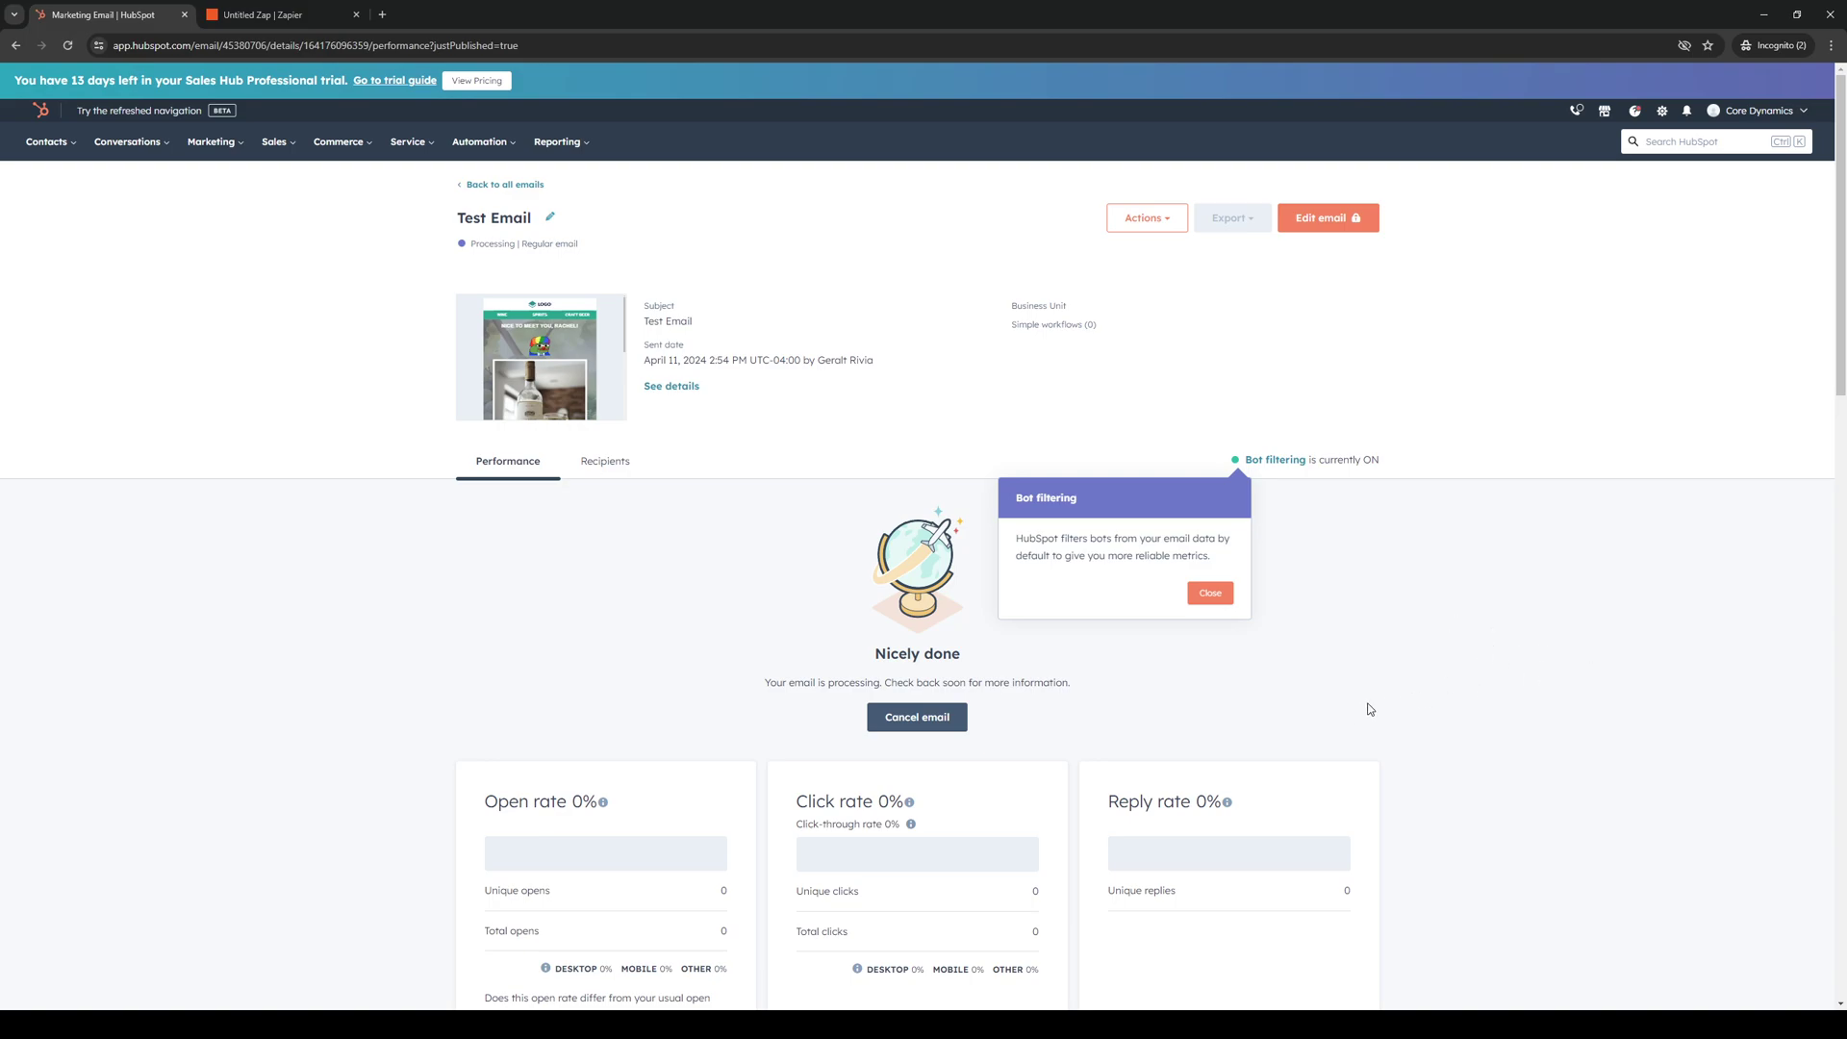
pyautogui.click(1686, 112)
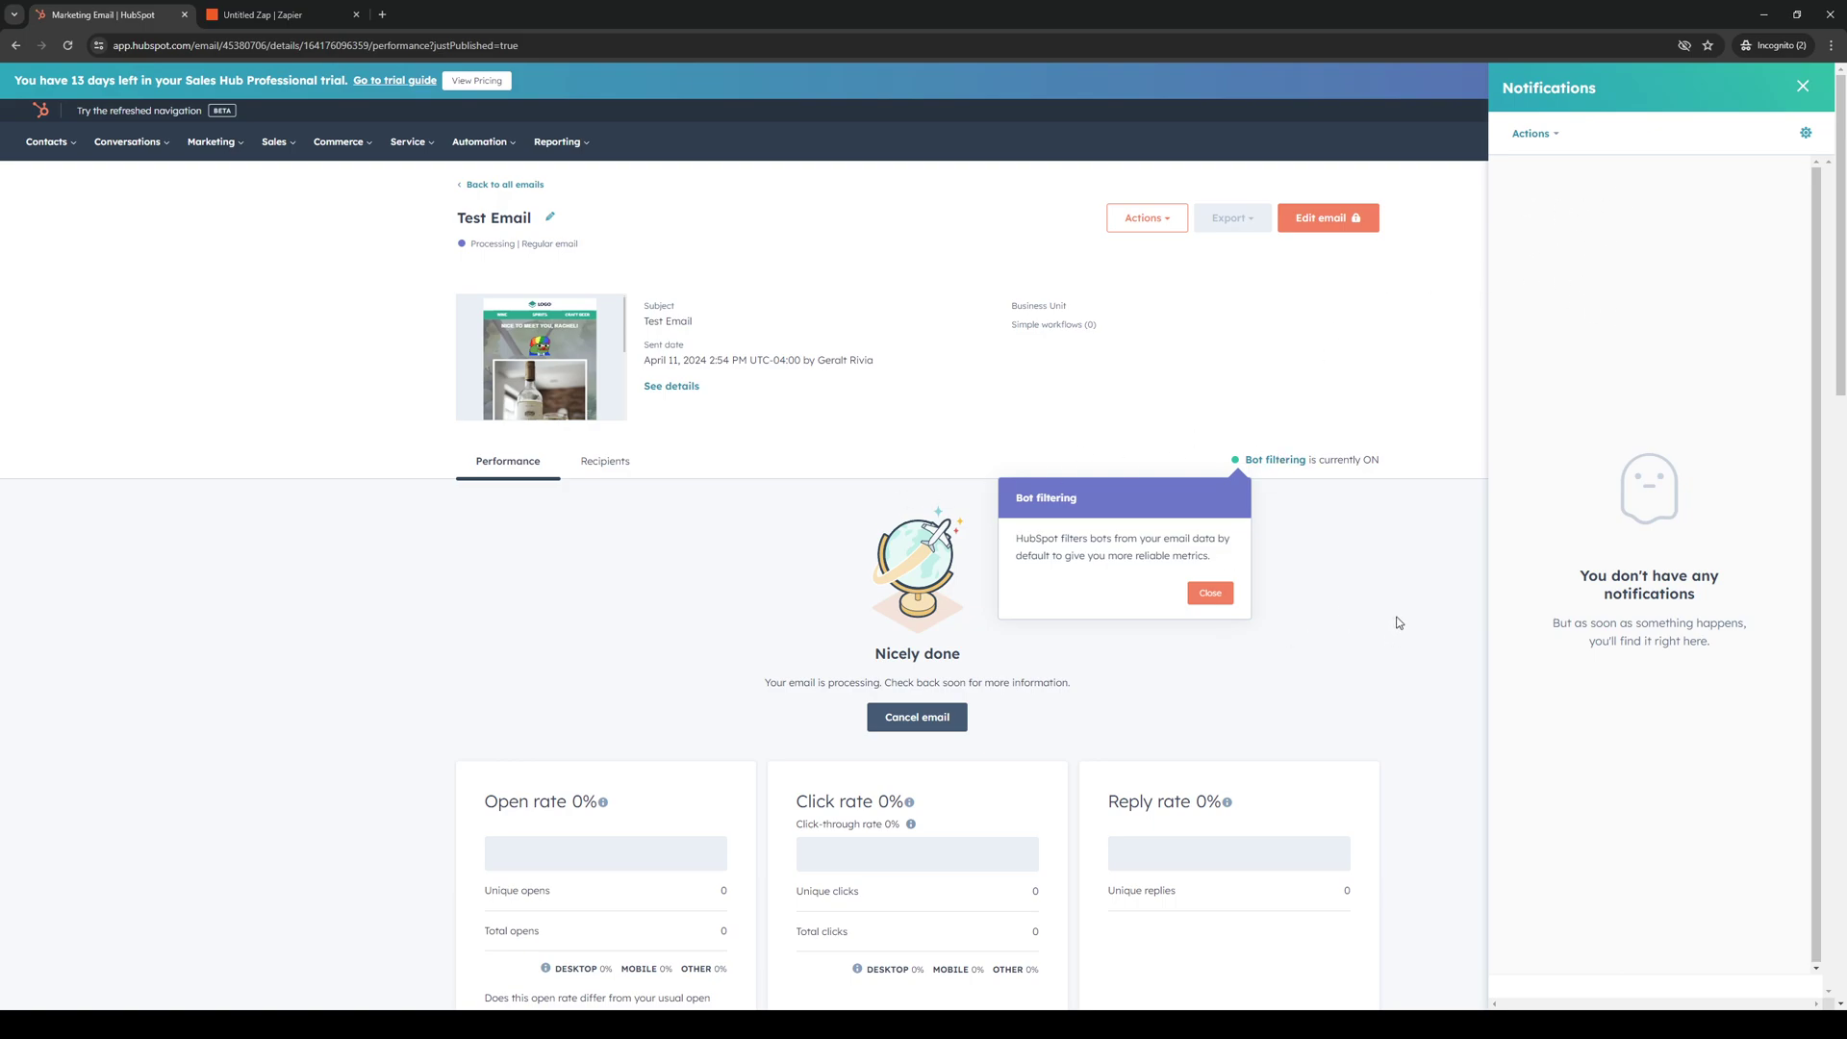
pyautogui.click(41, 111)
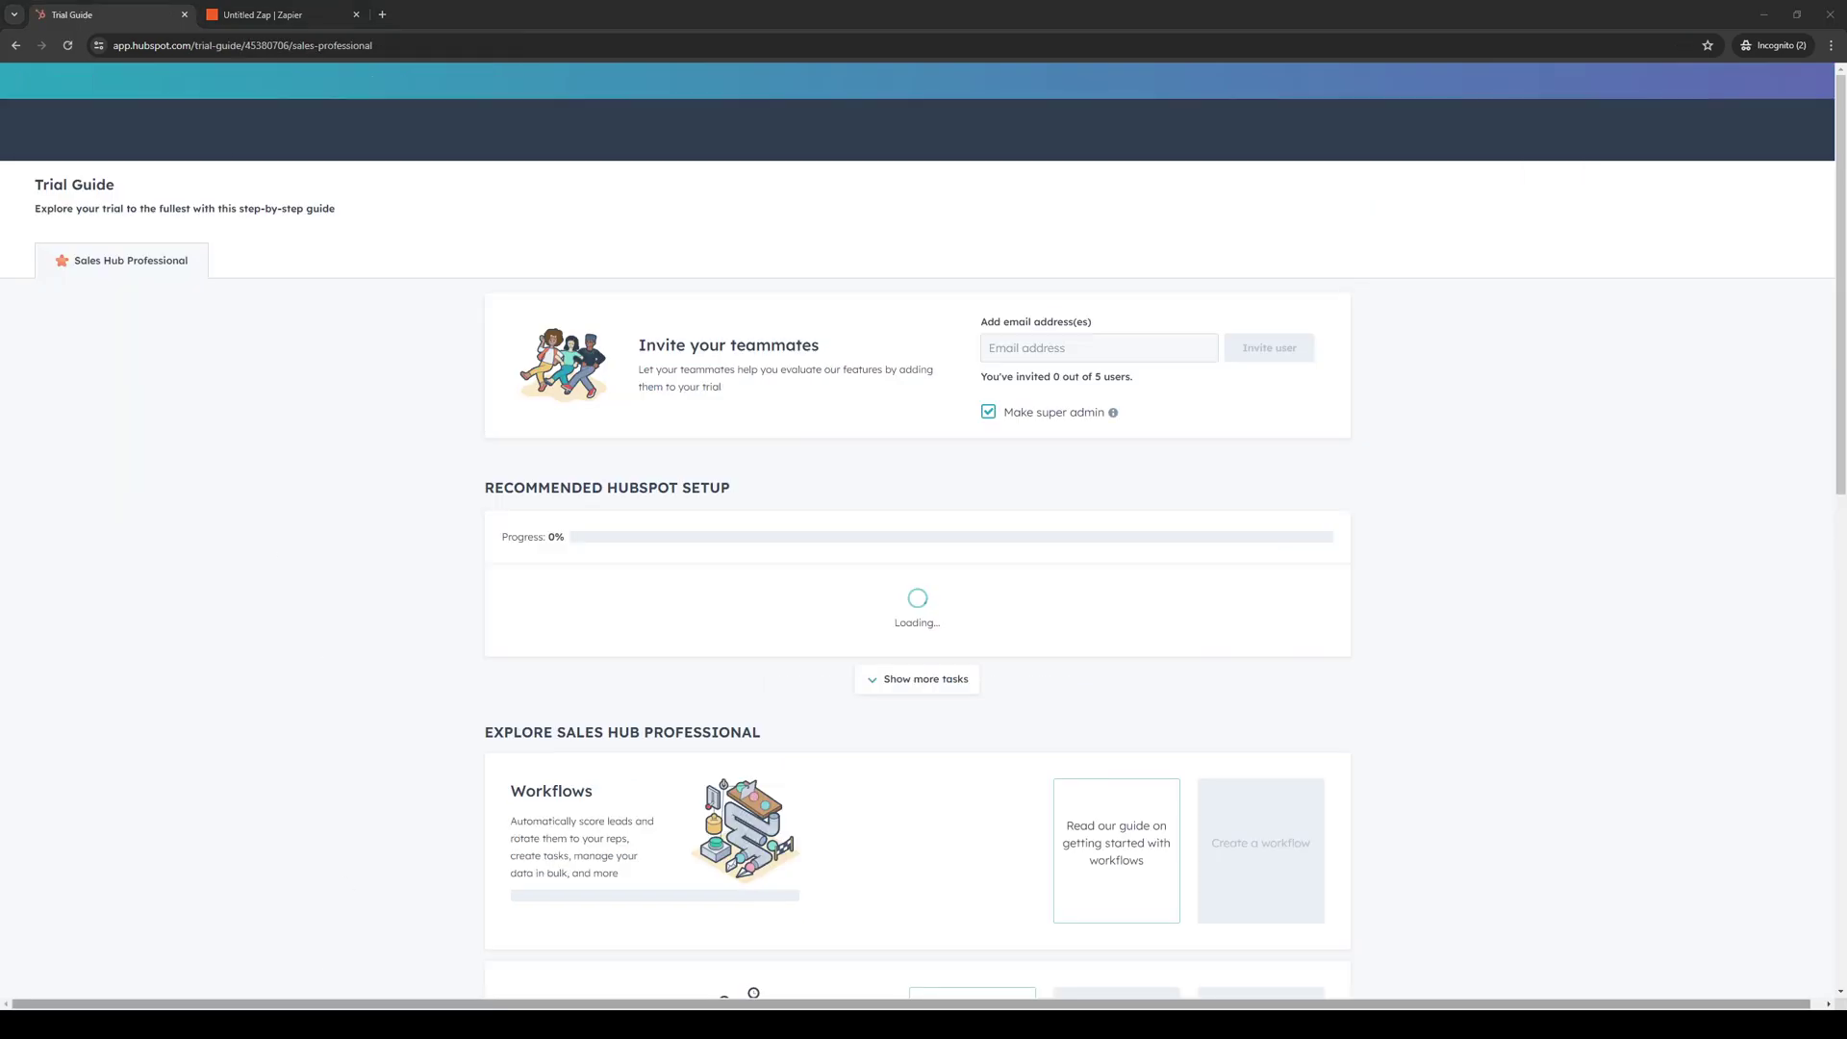